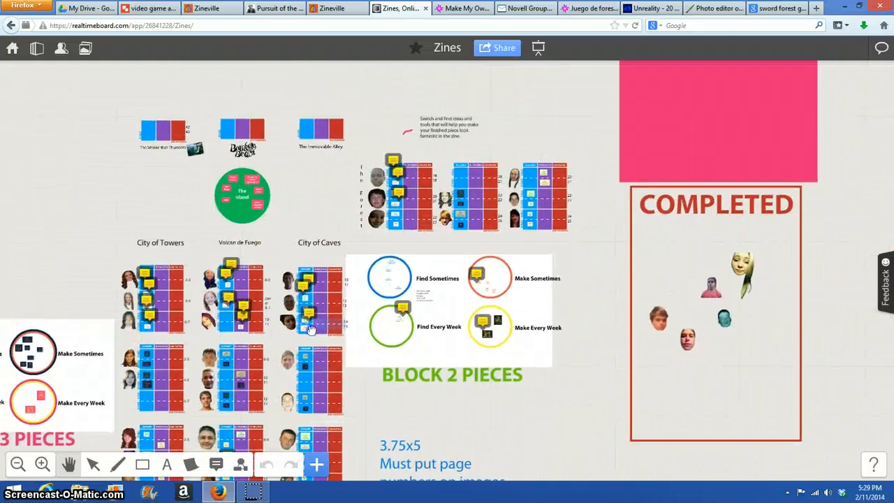
- Examine the Zines board's assignment charts, closing in on the Make Video Game note in the row for pages 12-13
{"action": "left_click_drag", "start_coordinate": [311, 329], "coordinate": [376, 253]}
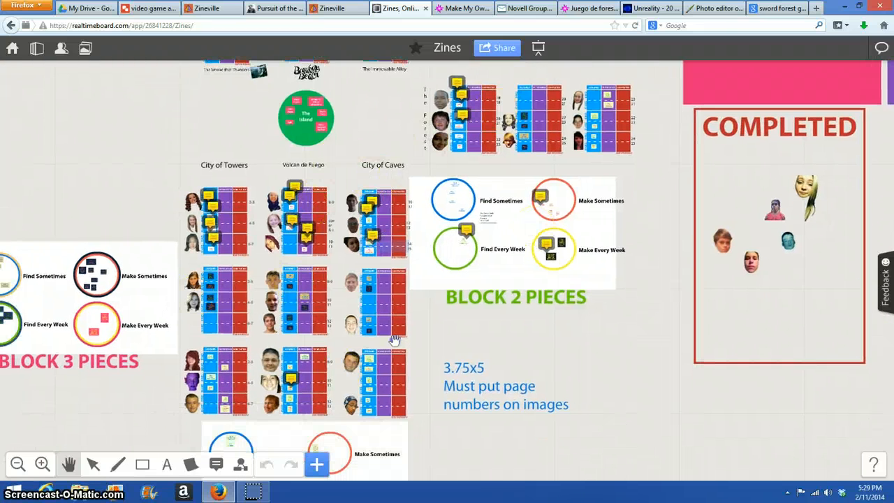
{"action": "scroll", "coordinate": [394, 322], "scroll_direction": "up", "scroll_amount": 3}
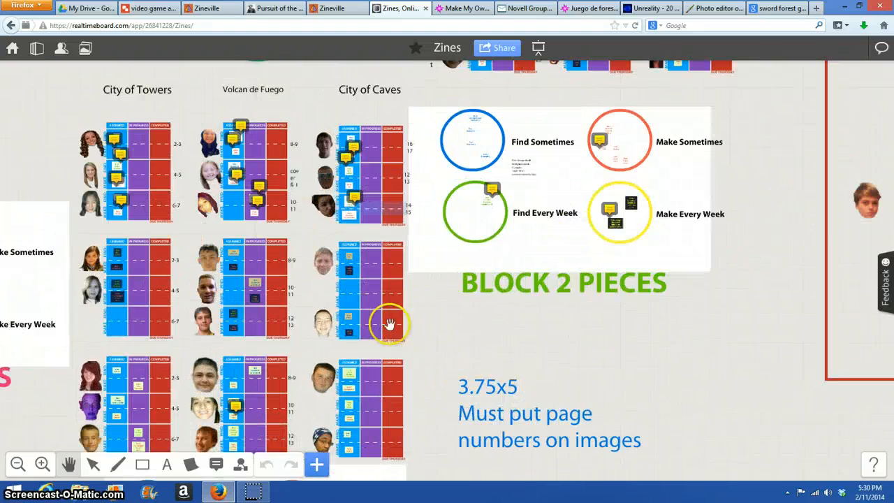
{"action": "left_click_drag", "start_coordinate": [228, 307], "coordinate": [401, 195]}
{"action": "scroll", "coordinate": [353, 337], "scroll_direction": "up", "scroll_amount": 3}
{"action": "left_click_drag", "start_coordinate": [229, 373], "coordinate": [475, 166]}
{"action": "left_click_drag", "start_coordinate": [554, 220], "coordinate": [481, 169]}
{"action": "scroll", "coordinate": [493, 228], "scroll_direction": "up", "scroll_amount": 3}
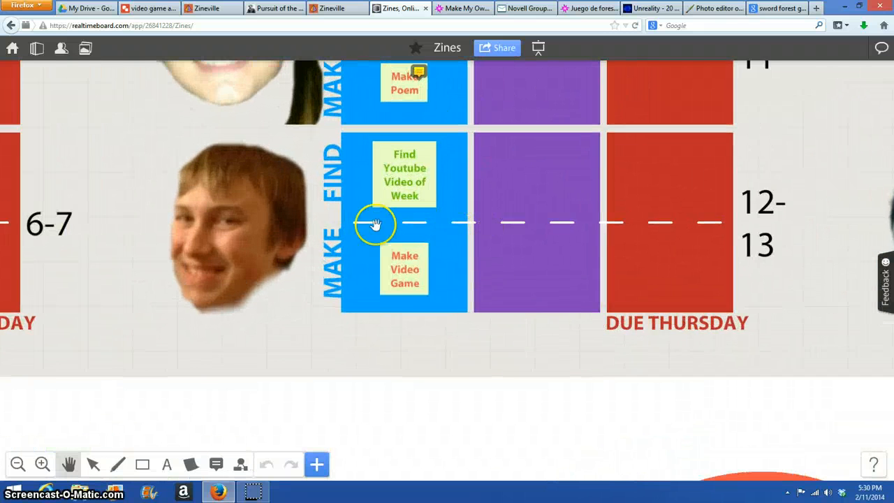
{"action": "left_click_drag", "start_coordinate": [375, 227], "coordinate": [398, 261]}
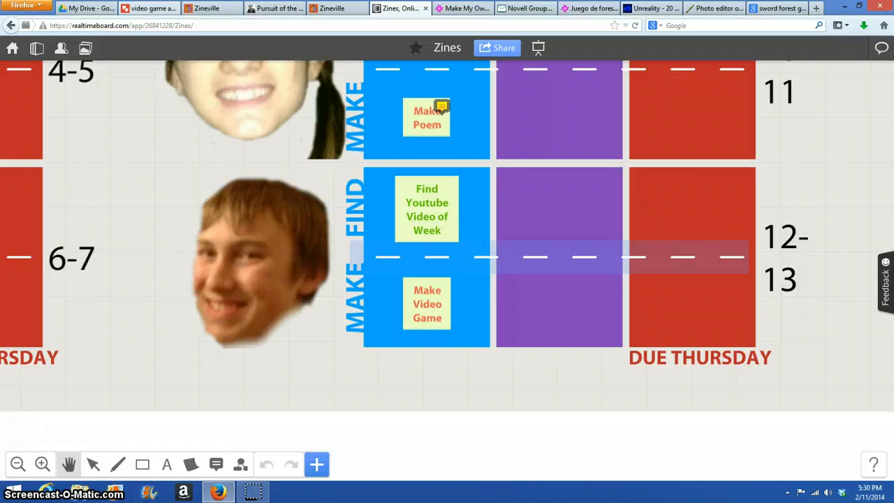
- Look at the new-file types in Google Drive, including Drawing, and return to the video game ad drawing
{"action": "left_click", "coordinate": [150, 7]}
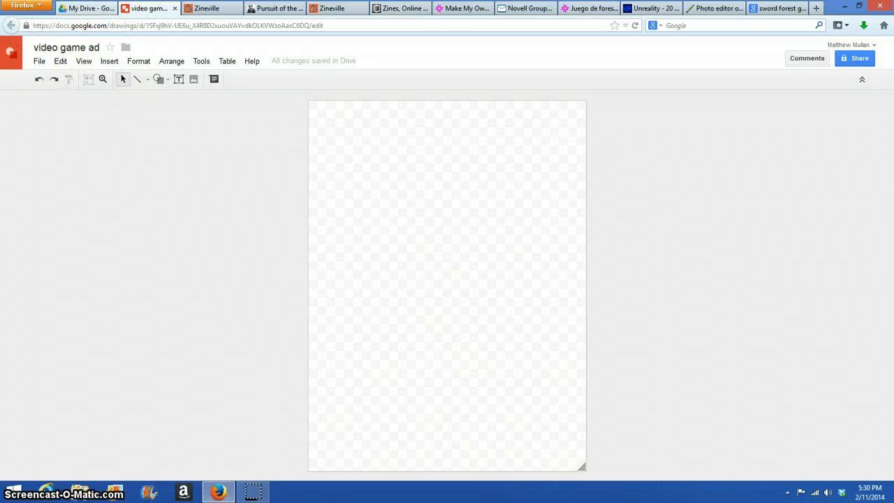
{"action": "left_click", "coordinate": [80, 8]}
{"action": "left_click", "coordinate": [37, 112]}
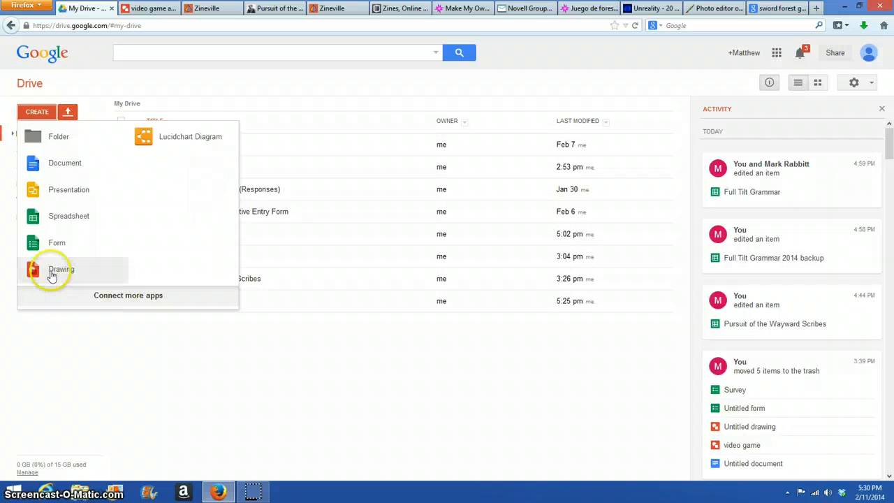
{"action": "left_click", "coordinate": [86, 361]}
{"action": "left_click", "coordinate": [148, 8]}
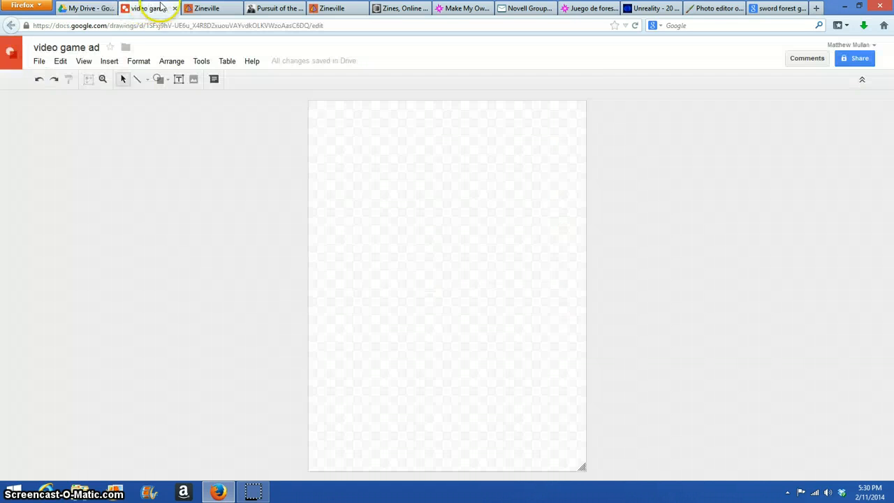
- Set the video game ad drawing's page size to Custom, 3.75 × 5 inches
{"action": "left_click", "coordinate": [60, 61]}
{"action": "left_click", "coordinate": [40, 63]}
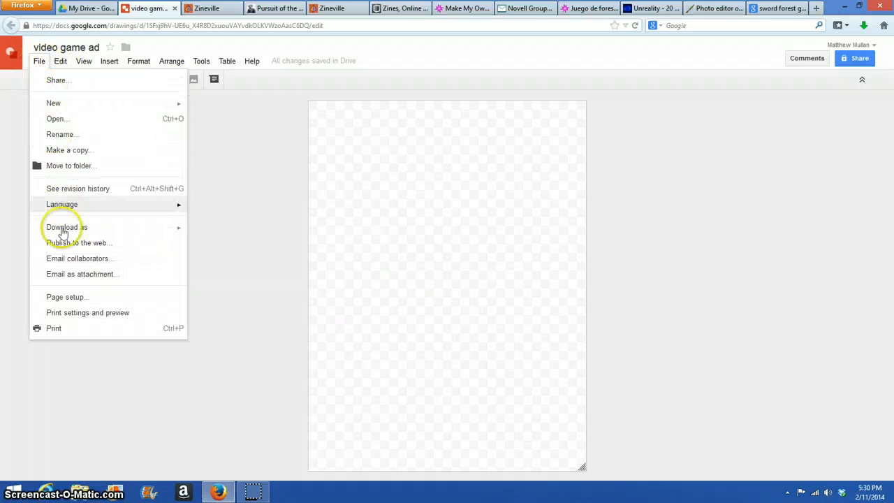
{"action": "left_click", "coordinate": [72, 299]}
{"action": "left_click", "coordinate": [407, 246]}
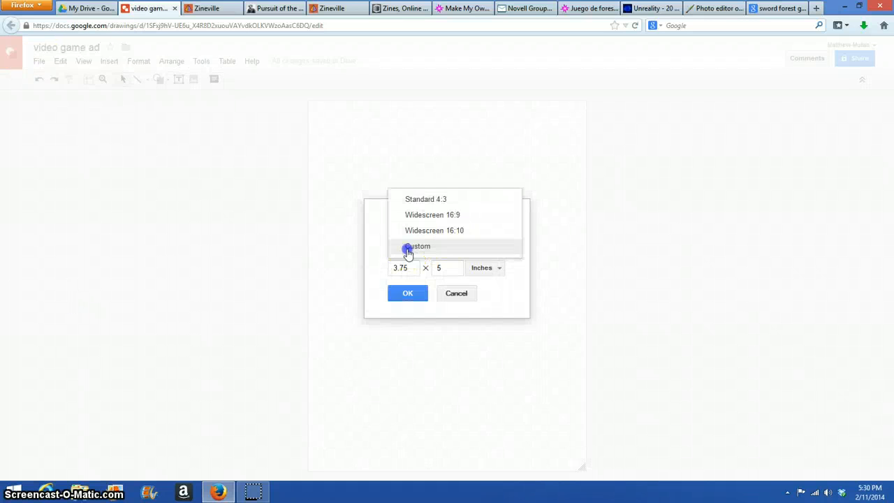
{"action": "left_click", "coordinate": [422, 246]}
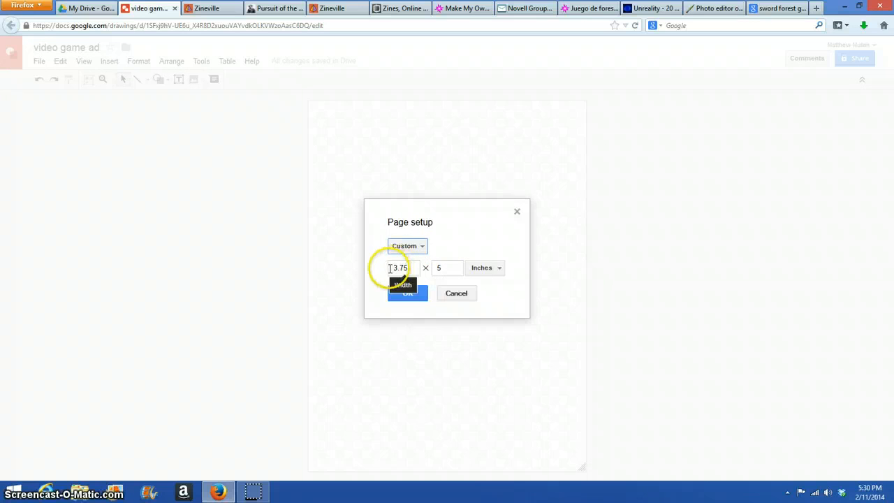
{"action": "left_click", "coordinate": [408, 293]}
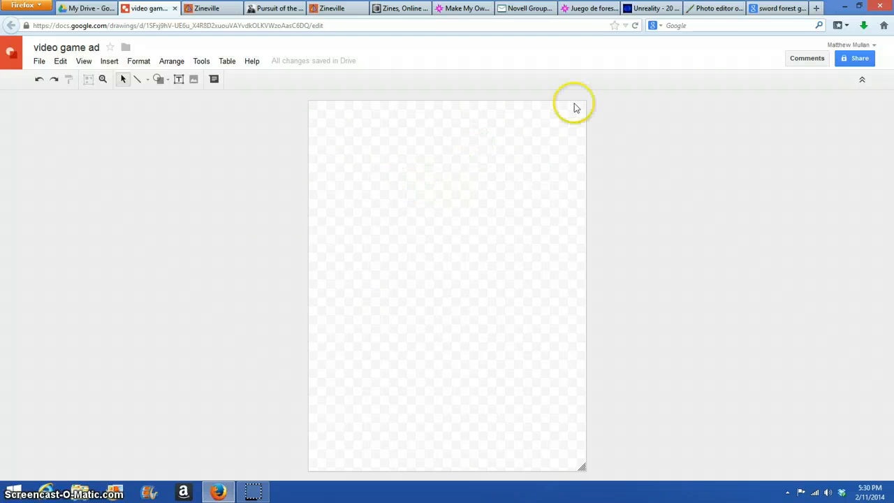
- View the Pixlr editor's start options and look through the game creator types offered on Sploder
{"action": "left_click", "coordinate": [720, 8]}
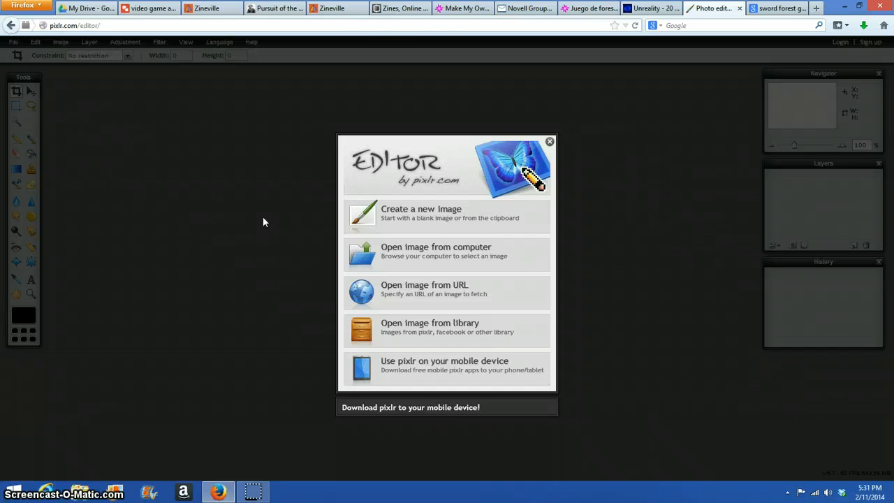
{"action": "left_click", "coordinate": [465, 9]}
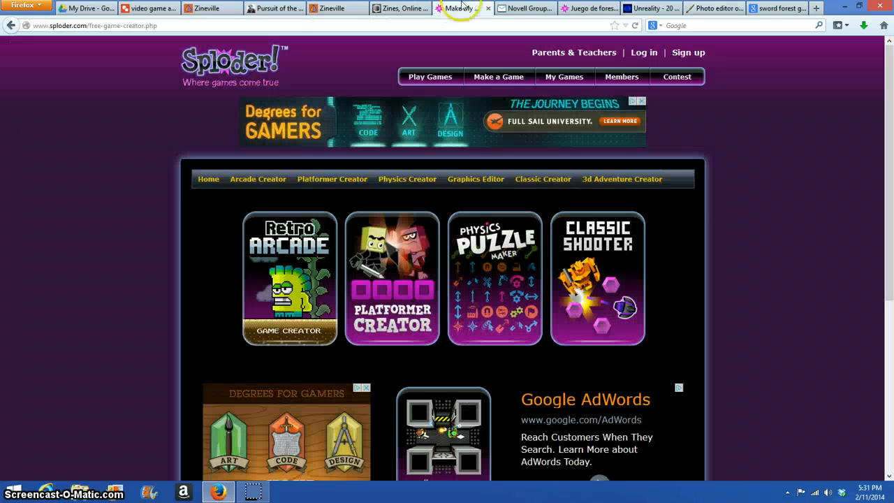
{"action": "left_click", "coordinate": [43, 197]}
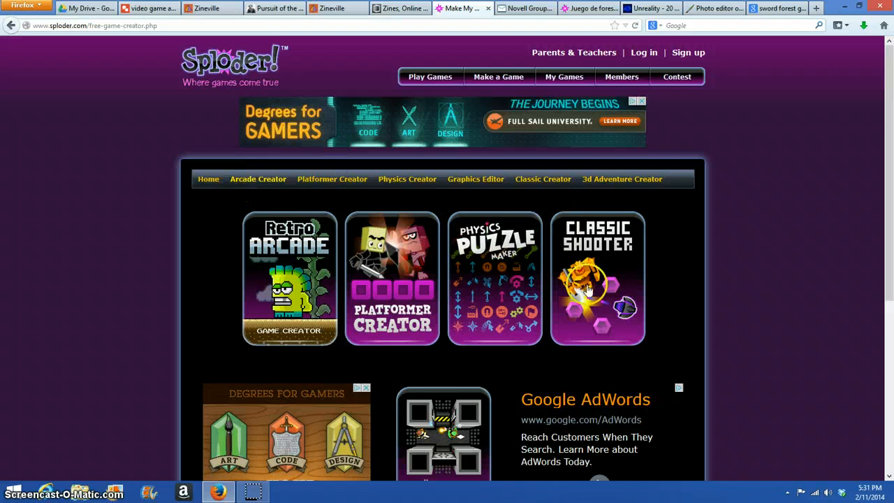
{"action": "scroll", "coordinate": [135, 309], "scroll_direction": "down", "scroll_amount": 3}
{"action": "scroll", "coordinate": [9, 307], "scroll_direction": "down", "scroll_amount": 2}
{"action": "scroll", "coordinate": [14, 299], "scroll_direction": "up", "scroll_amount": 5}
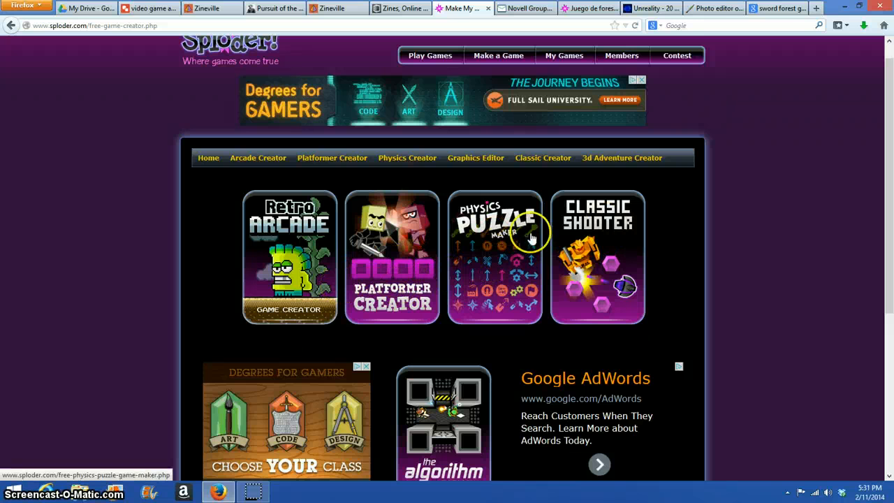
{"action": "scroll", "coordinate": [447, 322], "scroll_direction": "down", "scroll_amount": 2}
{"action": "scroll", "coordinate": [447, 322], "scroll_direction": "down", "scroll_amount": 1}
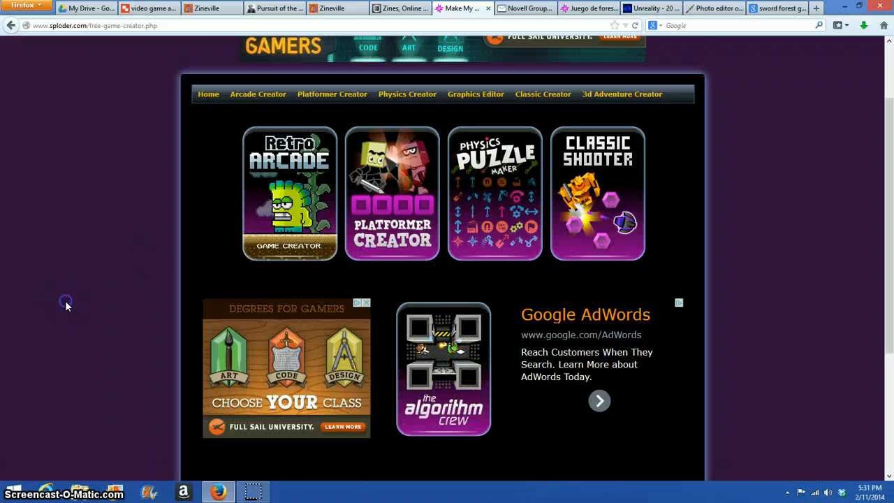
{"action": "scroll", "coordinate": [91, 290], "scroll_direction": "up", "scroll_amount": 2}
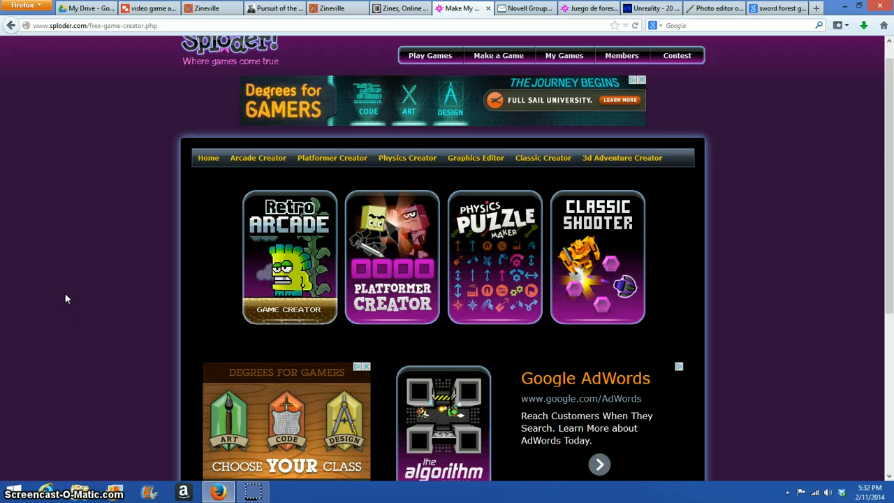
- Check the blank ad drawing and examine the Juego de forestdpn game page on Sploder
{"action": "left_click", "coordinate": [148, 7]}
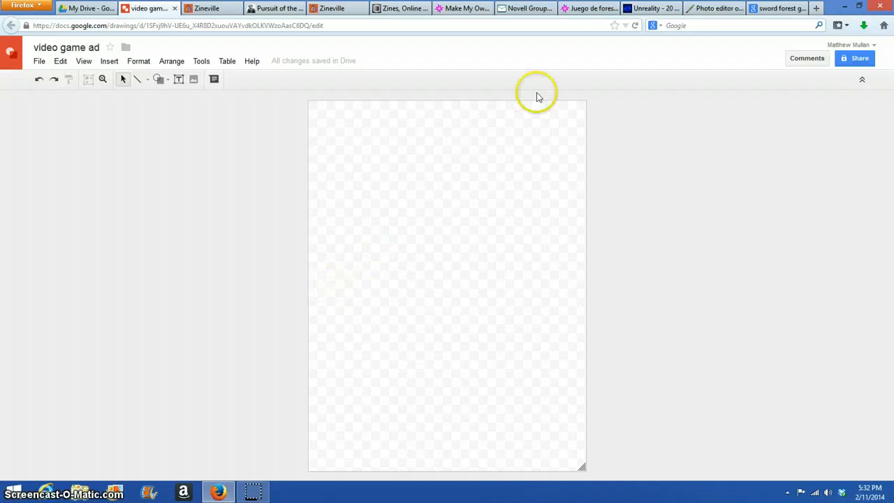
{"action": "left_click", "coordinate": [650, 8]}
{"action": "left_click", "coordinate": [589, 9]}
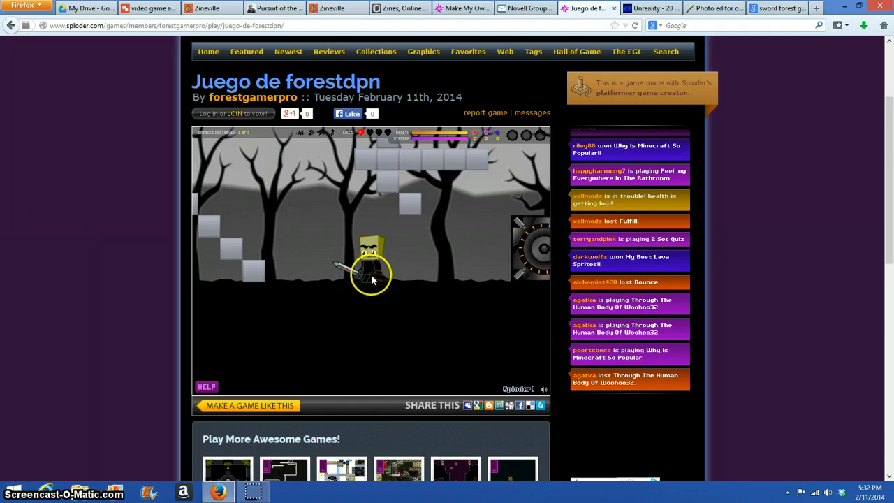
{"action": "scroll", "coordinate": [371, 275], "scroll_direction": "down", "scroll_amount": 6}
{"action": "scroll", "coordinate": [481, 98], "scroll_direction": "up", "scroll_amount": 5}
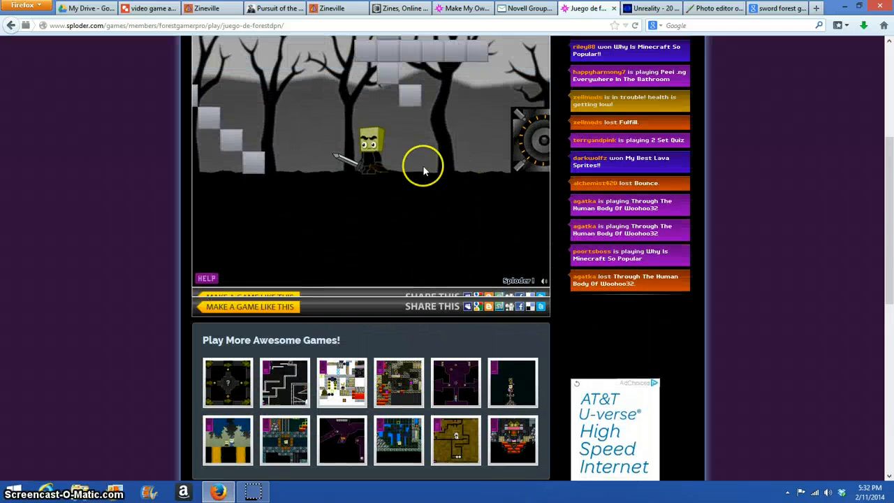
{"action": "scroll", "coordinate": [422, 167], "scroll_direction": "up", "scroll_amount": 1}
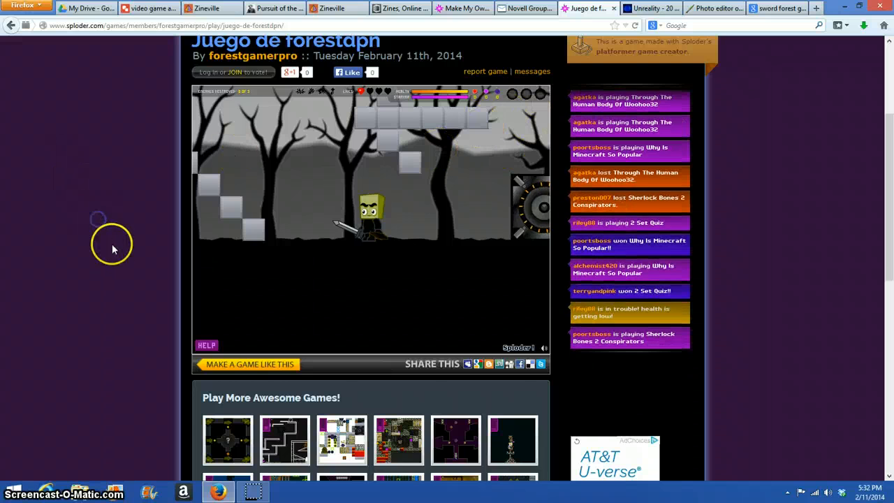
{"action": "scroll", "coordinate": [112, 249], "scroll_direction": "up", "scroll_amount": 1}
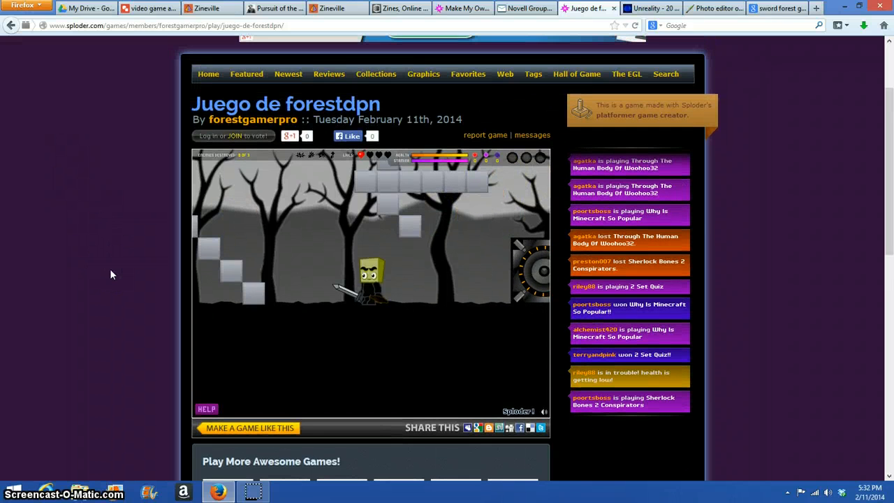
- Study the Frostbite vintage ad's layout on Unreality against the blank drawing, and return to the Juego de forestdpn game page
{"action": "left_click", "coordinate": [637, 9]}
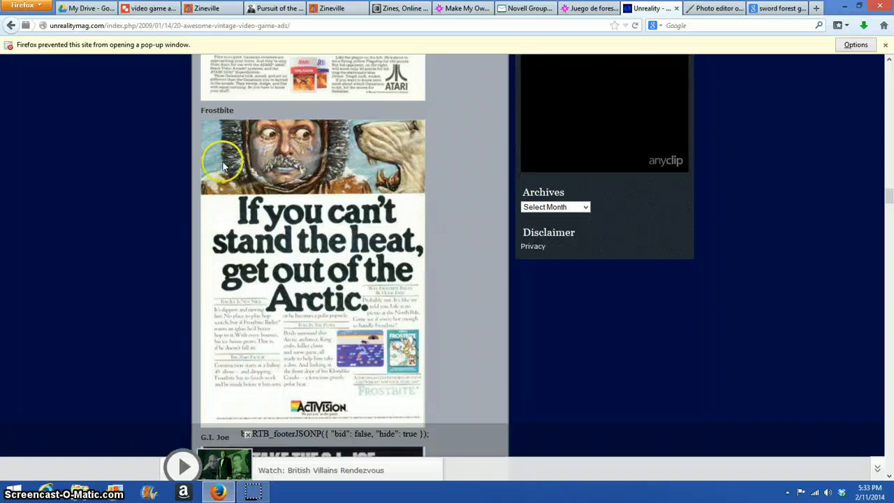
{"action": "left_click", "coordinate": [147, 8]}
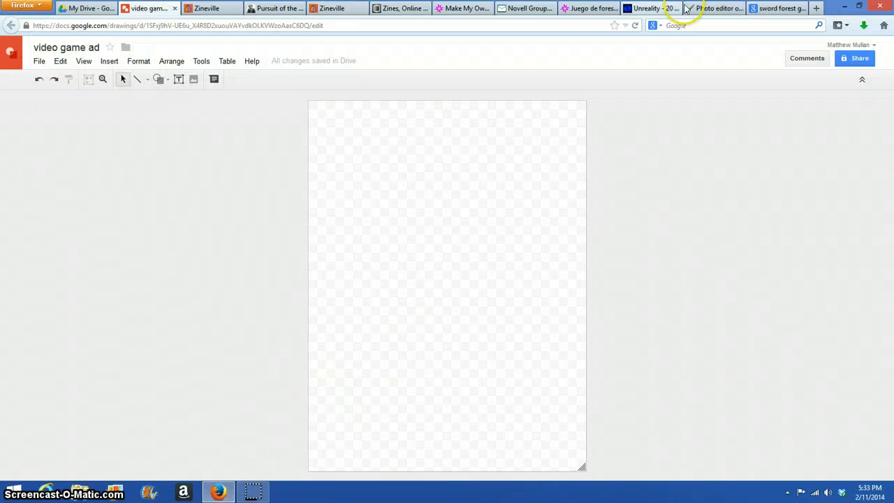
{"action": "left_click", "coordinate": [650, 8]}
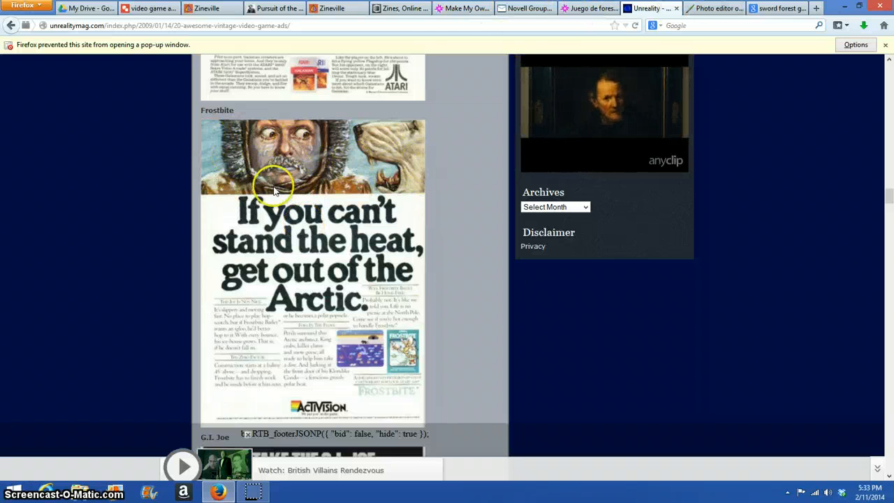
{"action": "left_click", "coordinate": [451, 9]}
{"action": "left_click", "coordinate": [588, 8]}
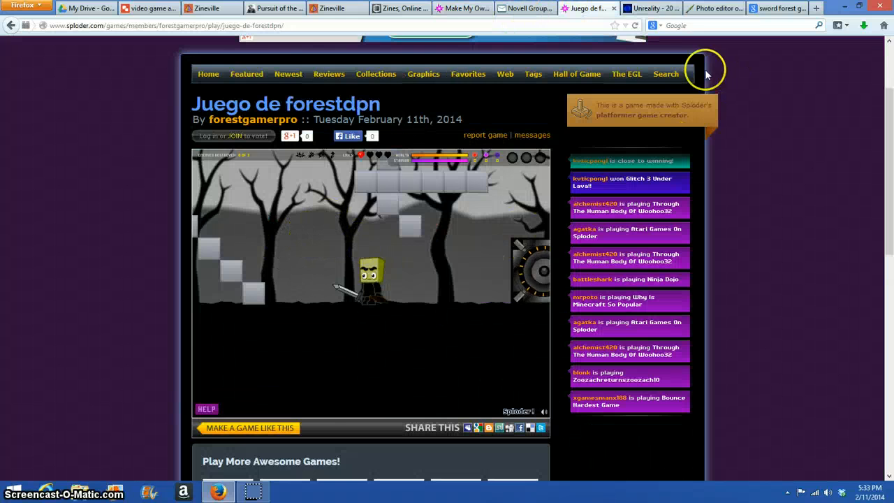
- Save the Fantasy Art: Forest Swords picture from the sword forest game art results to the Desktop as a JPEG, replacing the existing file
{"action": "left_click", "coordinate": [776, 8]}
{"action": "scroll", "coordinate": [150, 111], "scroll_direction": "up", "scroll_amount": 4}
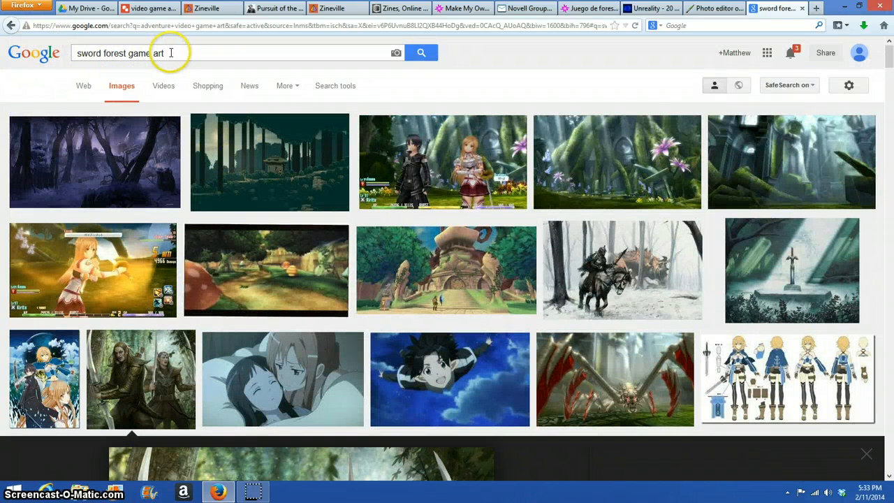
{"action": "scroll", "coordinate": [579, 164], "scroll_direction": "down", "scroll_amount": 3}
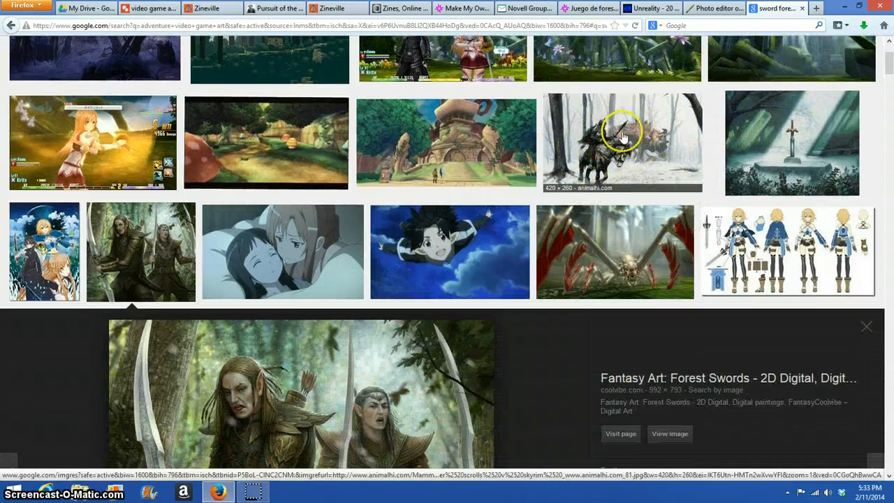
{"action": "scroll", "coordinate": [280, 175], "scroll_direction": "down", "scroll_amount": 6}
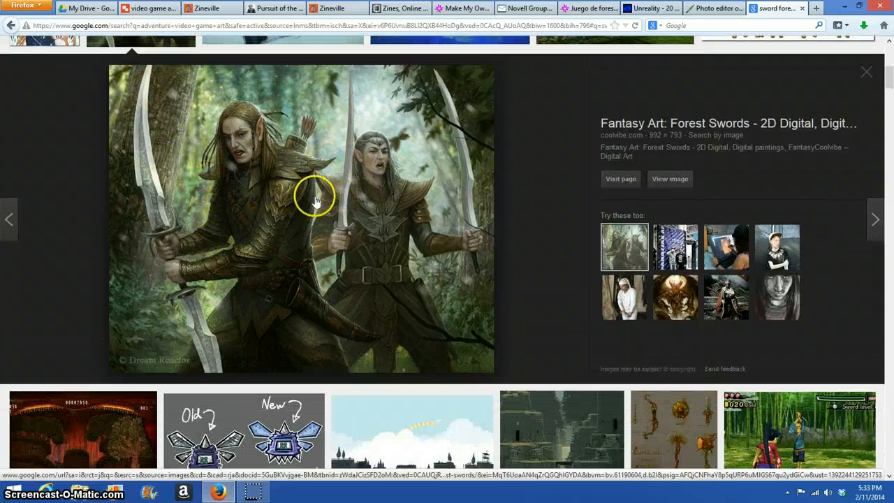
{"action": "right_click", "coordinate": [298, 184]}
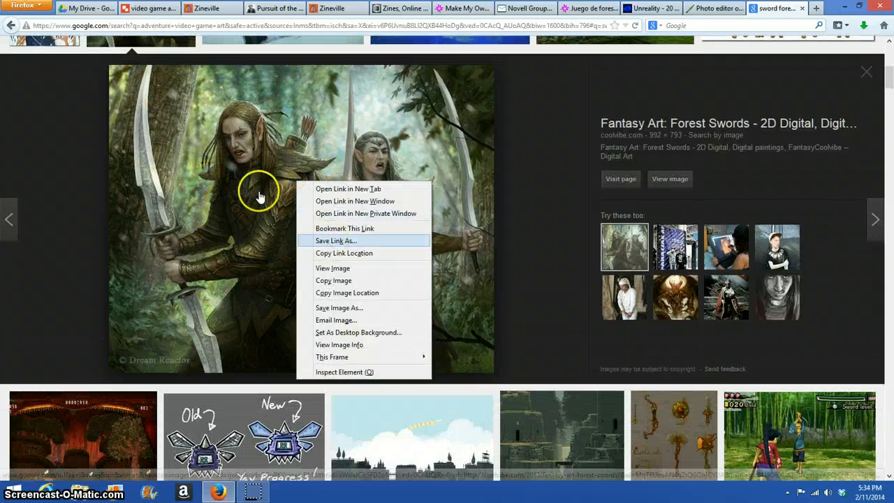
{"action": "left_click", "coordinate": [8, 148]}
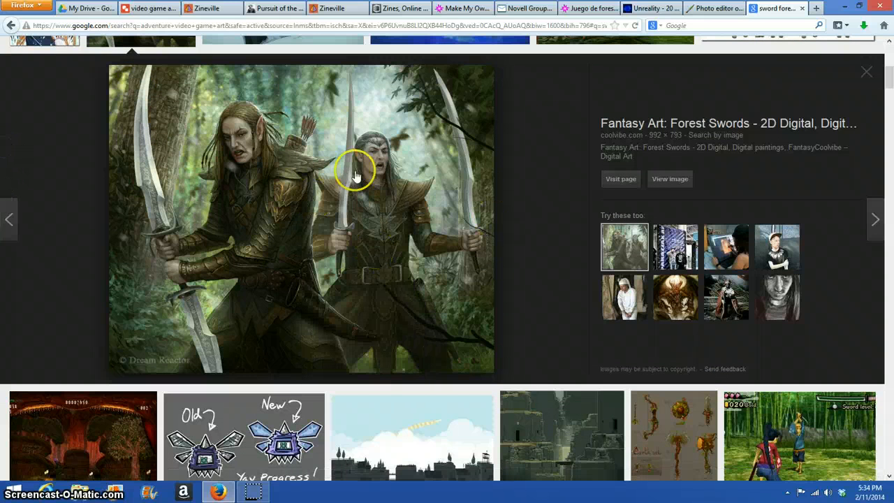
{"action": "right_click", "coordinate": [265, 185]}
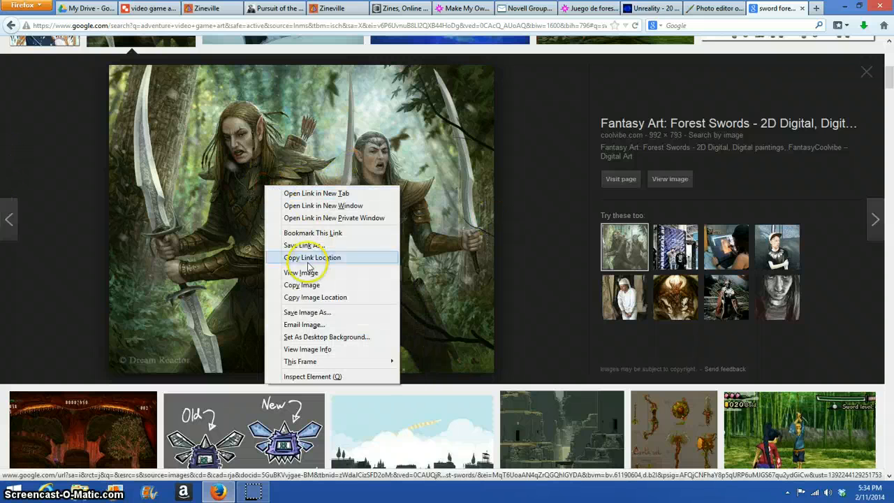
{"action": "left_click", "coordinate": [325, 313]}
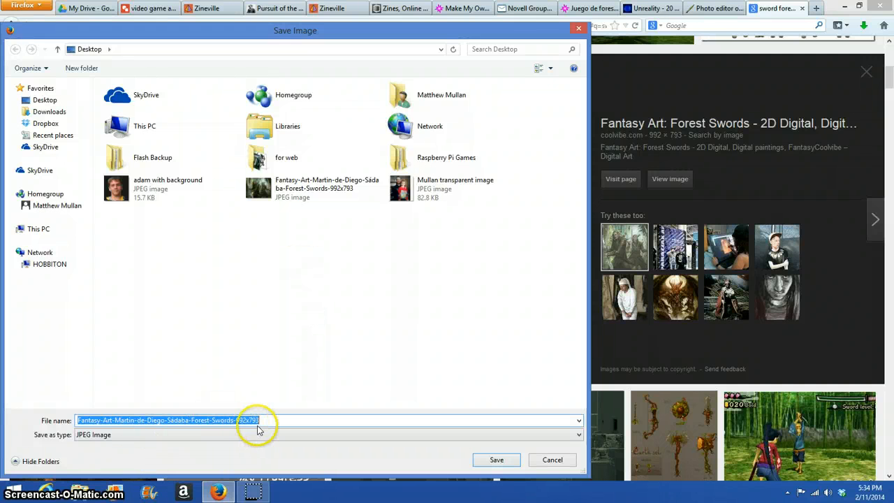
{"action": "left_click", "coordinate": [497, 460]}
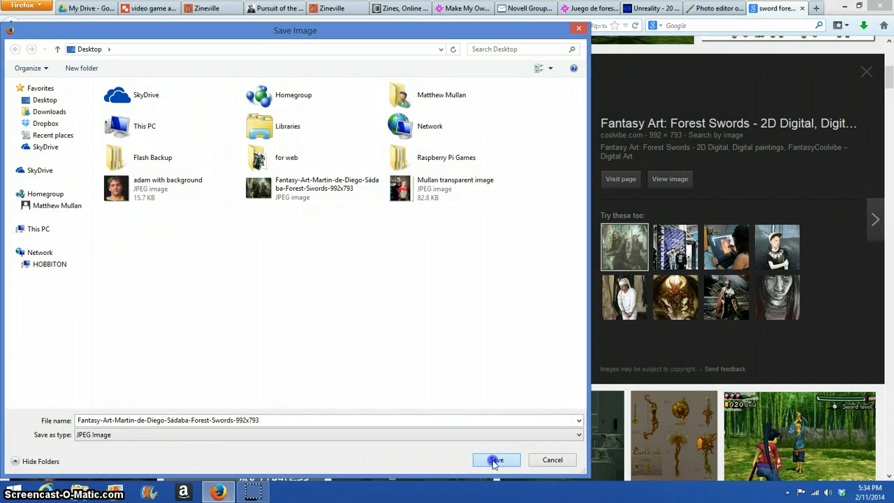
{"action": "left_click", "coordinate": [513, 249]}
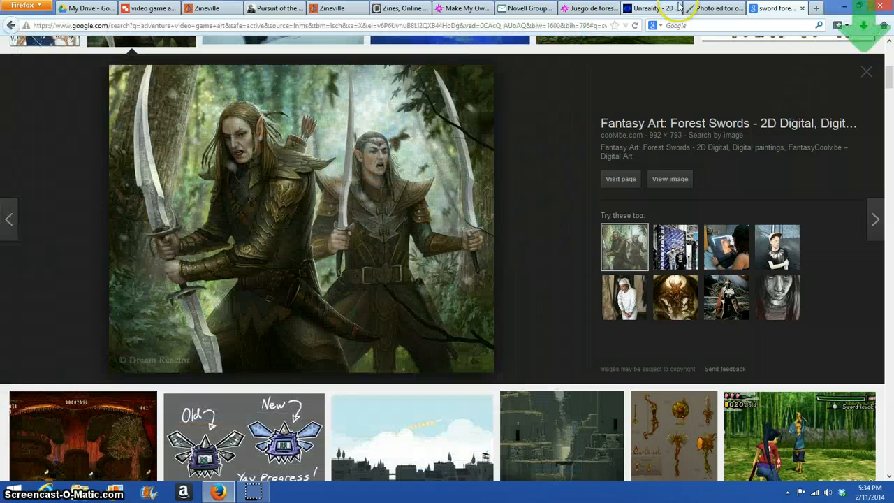
- Open the Forest Swords JPEG from the Desktop in the Pixlr editor
{"action": "left_click", "coordinate": [706, 8]}
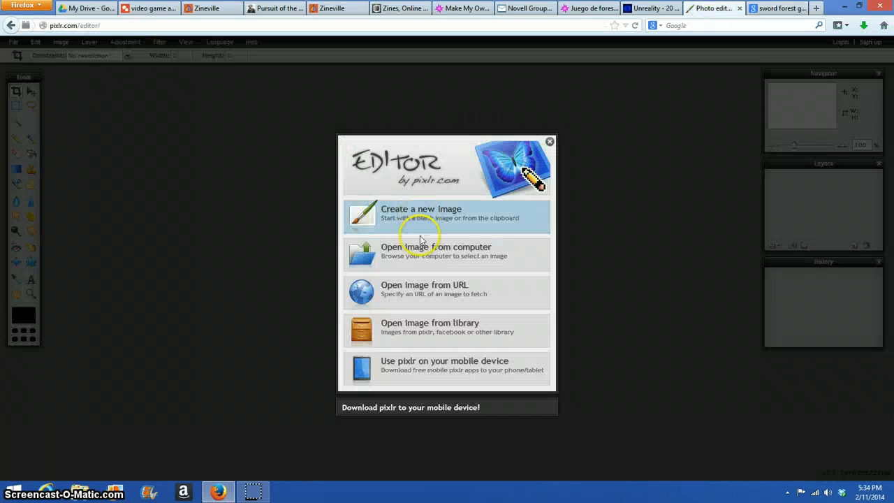
{"action": "left_click", "coordinate": [412, 258]}
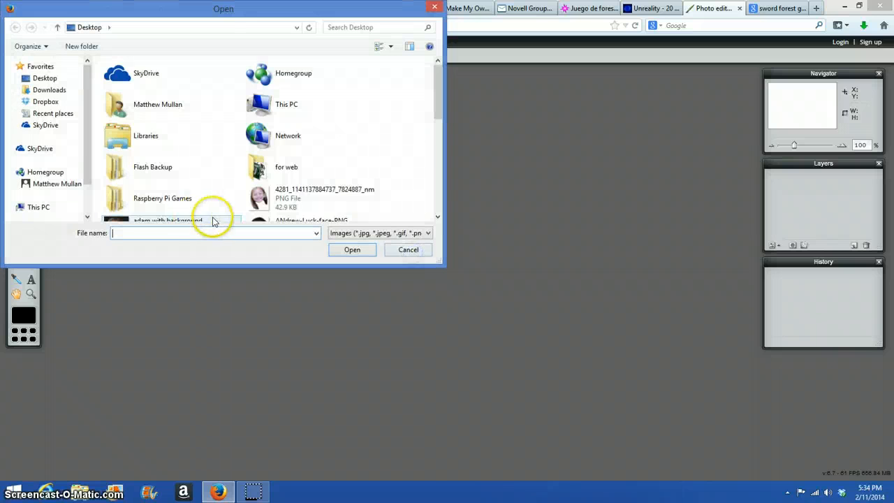
{"action": "scroll", "coordinate": [408, 157], "scroll_direction": "down", "scroll_amount": 3}
{"action": "scroll", "coordinate": [402, 158], "scroll_direction": "down", "scroll_amount": 3}
{"action": "scroll", "coordinate": [395, 162], "scroll_direction": "up", "scroll_amount": 3}
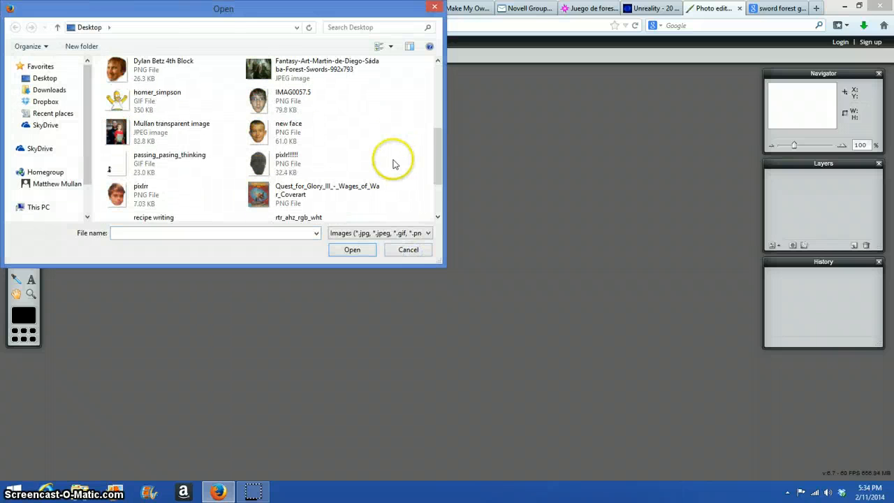
{"action": "scroll", "coordinate": [329, 154], "scroll_direction": "up", "scroll_amount": 3}
{"action": "double_click", "coordinate": [287, 167]}
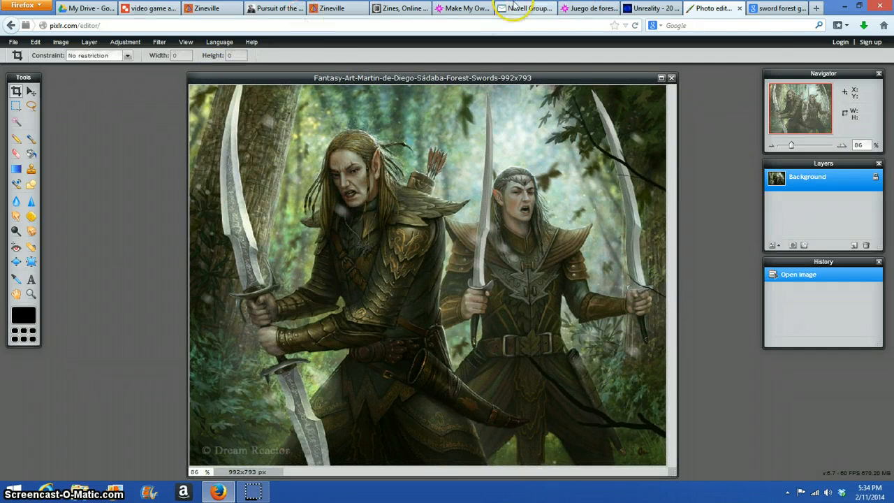
- Check the picture strip in the Frostbite ad, and frame a crop of about 591 × 350 px around the front elf's upper body in Pixlr
{"action": "left_click", "coordinate": [630, 9]}
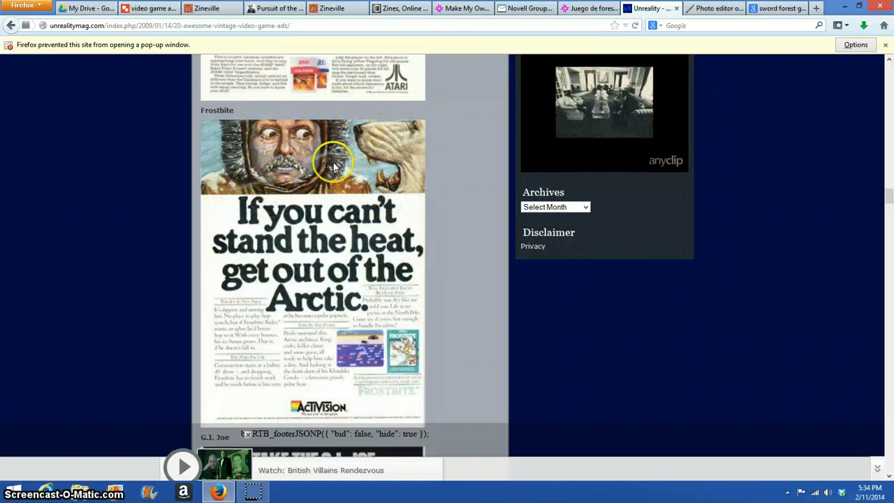
{"action": "left_click", "coordinate": [714, 8]}
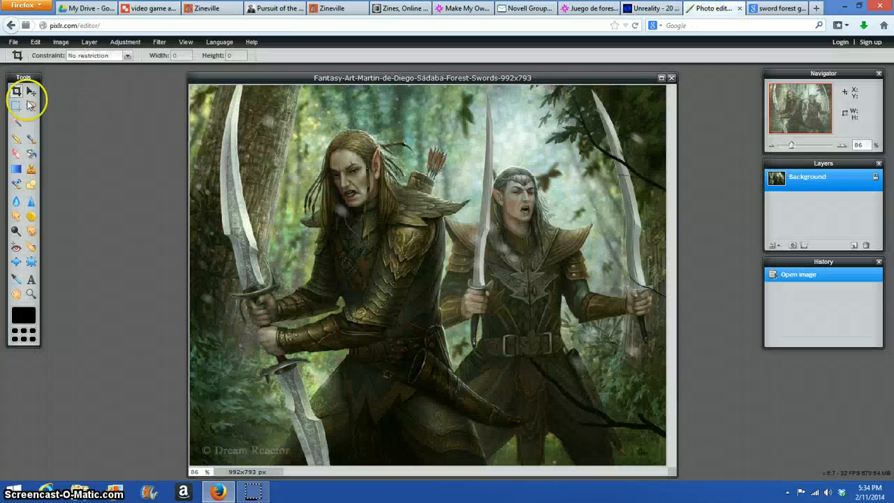
{"action": "left_click", "coordinate": [17, 106]}
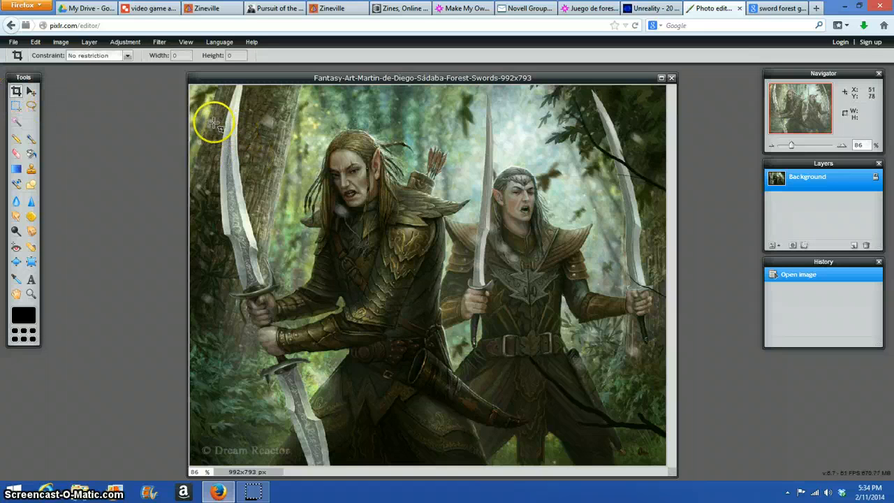
{"action": "mouse_move", "coordinate": [212, 123]}
{"action": "left_mouse_down"}
{"action": "mouse_move", "coordinate": [471, 158]}
{"action": "mouse_move", "coordinate": [649, 254]}
{"action": "mouse_move", "coordinate": [685, 304]}
{"action": "left_mouse_up"}
{"action": "left_click_drag", "start_coordinate": [447, 249], "coordinate": [406, 233]}
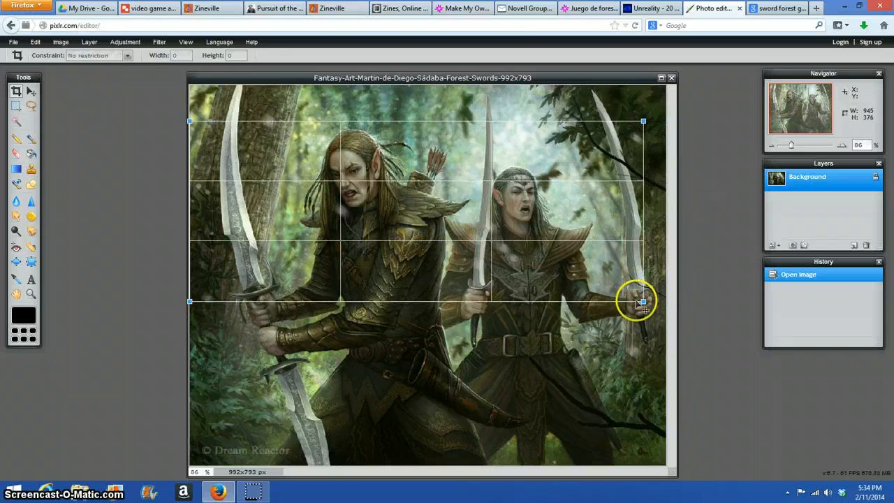
{"action": "left_click_drag", "start_coordinate": [642, 300], "coordinate": [474, 288]}
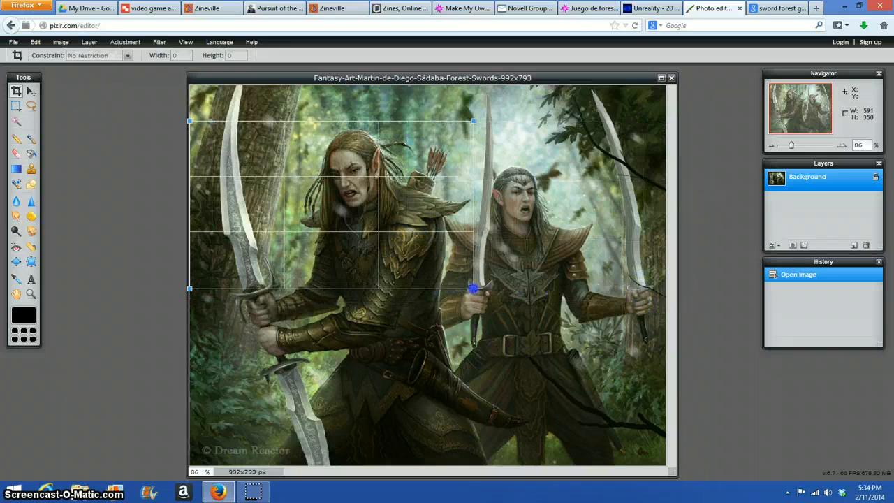
- Tighten the crop frame to about 601 × 267 px around the front elf's head and sword, and apply the crop
{"action": "mouse_move", "coordinate": [349, 245]}
{"action": "left_mouse_down"}
{"action": "mouse_move", "coordinate": [345, 233]}
{"action": "mouse_move", "coordinate": [341, 243]}
{"action": "left_mouse_up"}
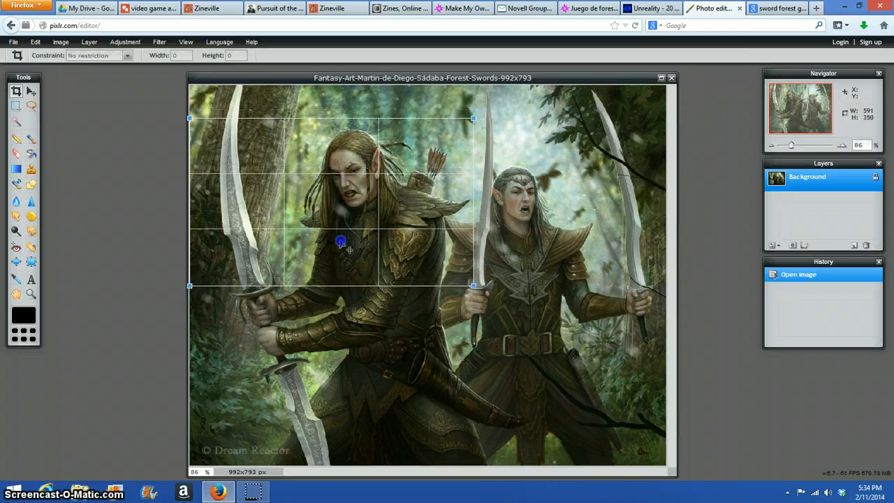
{"action": "left_click_drag", "start_coordinate": [473, 117], "coordinate": [471, 127]}
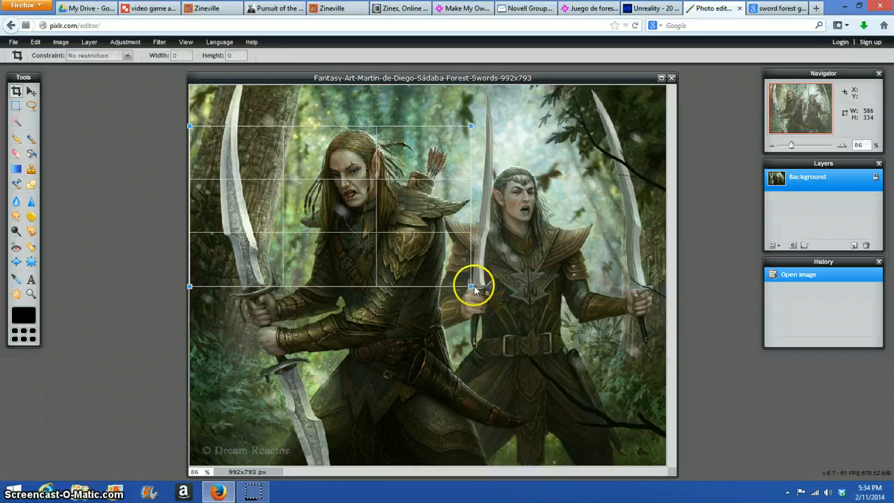
{"action": "left_click_drag", "start_coordinate": [470, 285], "coordinate": [478, 255]}
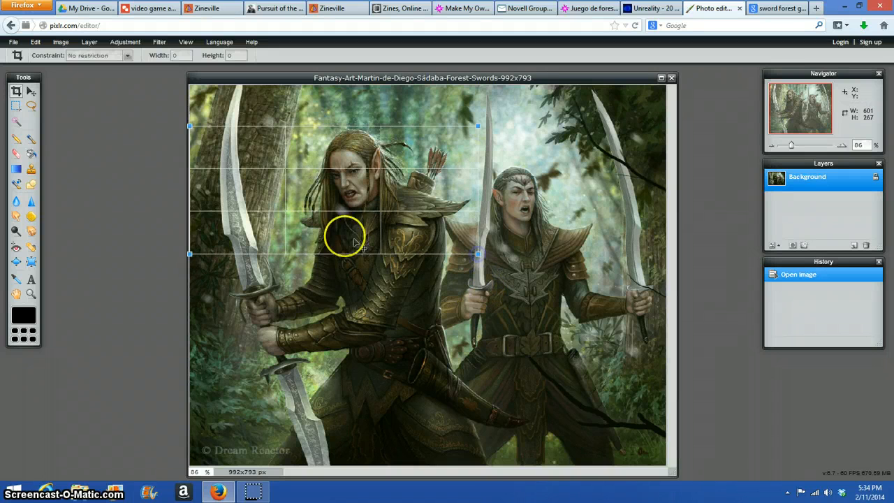
{"action": "left_click_drag", "start_coordinate": [336, 233], "coordinate": [325, 232]}
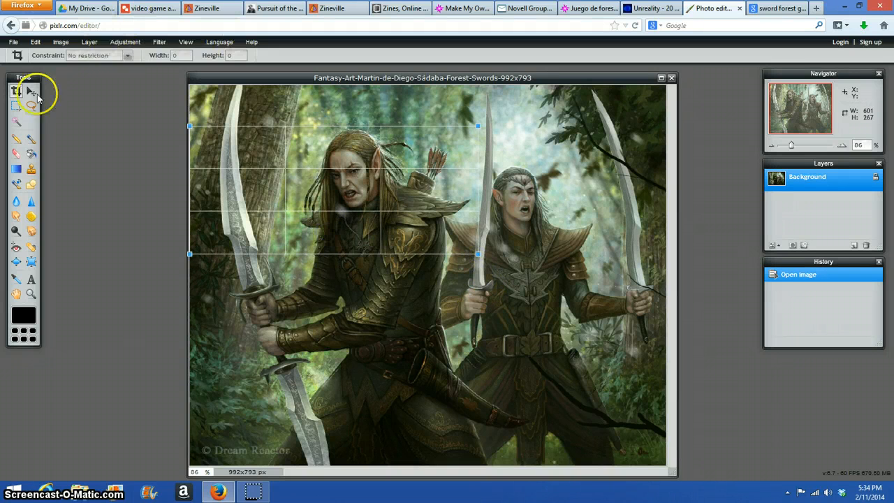
{"action": "left_click", "coordinate": [331, 323]}
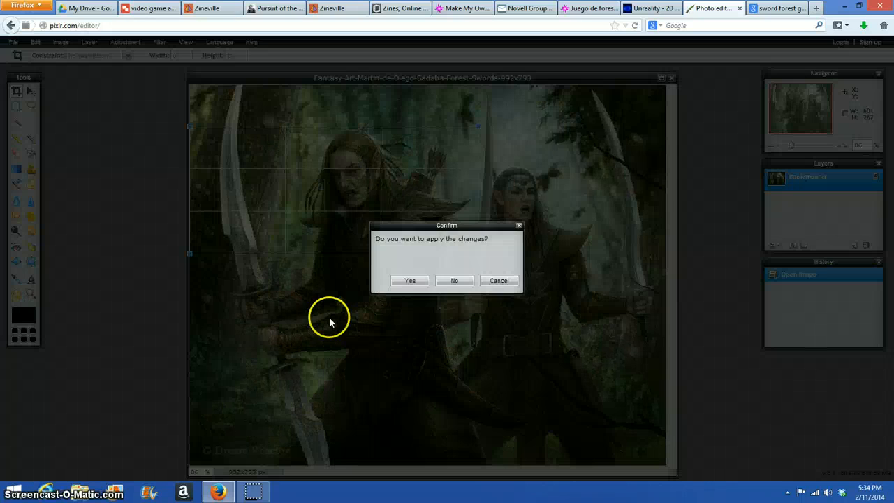
{"action": "left_click", "coordinate": [421, 285]}
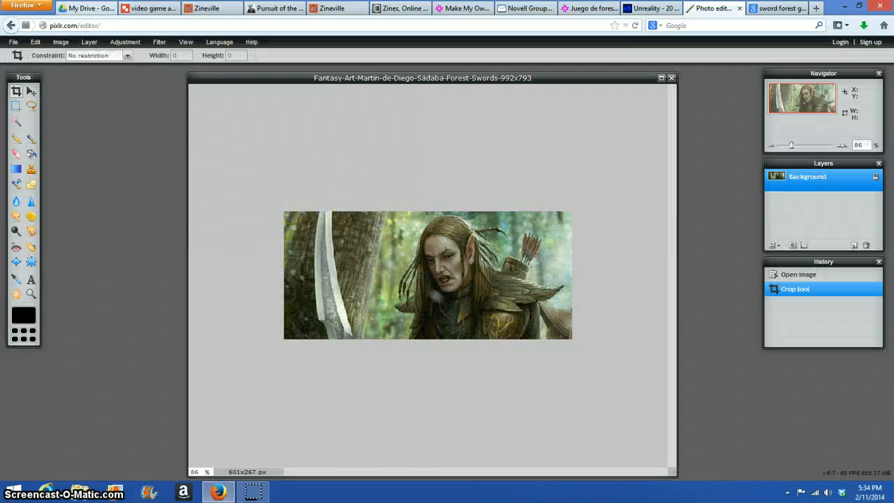
- Save the cropped picture to the Desktop as a JPEG at quality 80, replacing the existing file
{"action": "left_click", "coordinate": [13, 42]}
{"action": "left_click", "coordinate": [23, 98]}
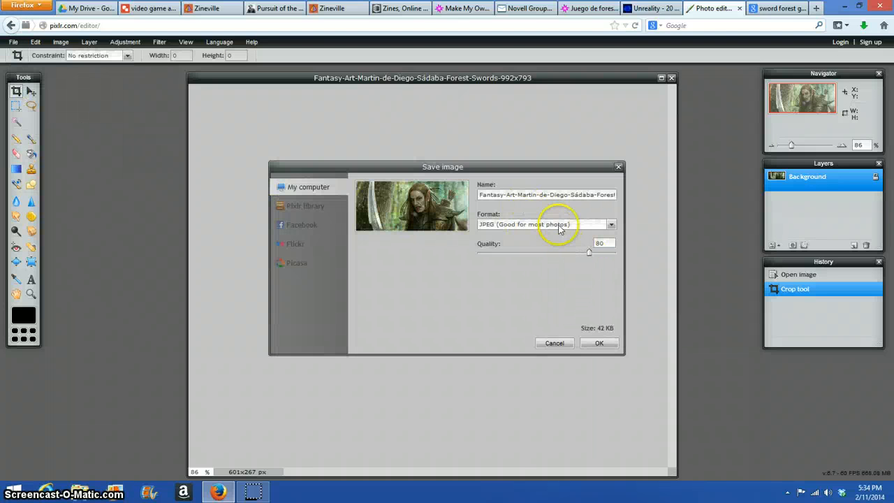
{"action": "left_click", "coordinate": [594, 344]}
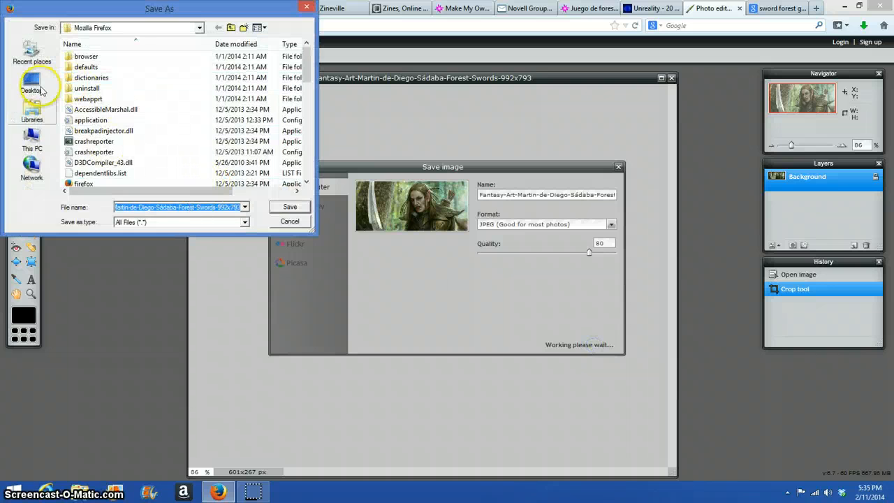
{"action": "left_click", "coordinate": [32, 85]}
{"action": "left_click", "coordinate": [290, 207]}
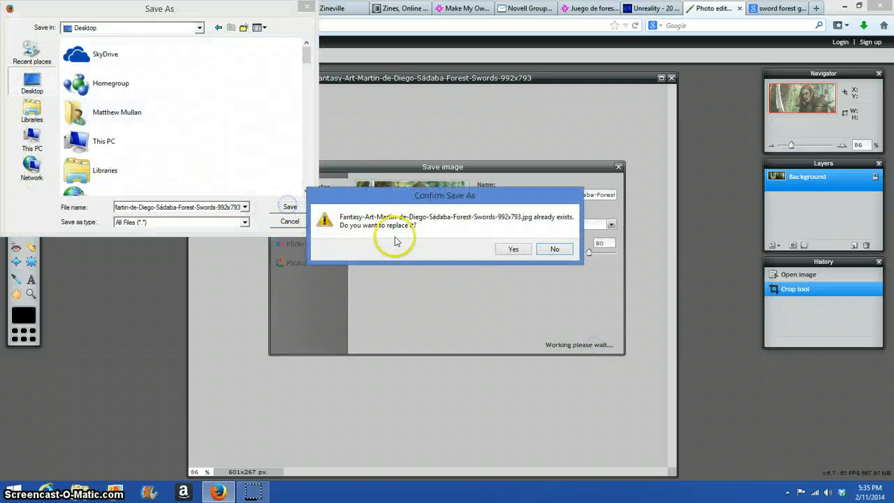
{"action": "left_click", "coordinate": [514, 249]}
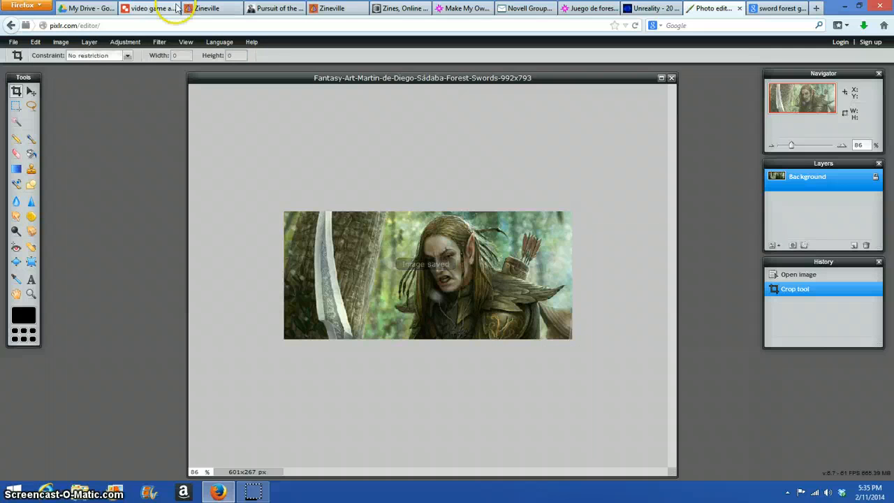
- Upload the cropped Forest Swords JPEG from the Desktop into the video game ad drawing in Google Drawings
{"action": "left_click", "coordinate": [175, 8]}
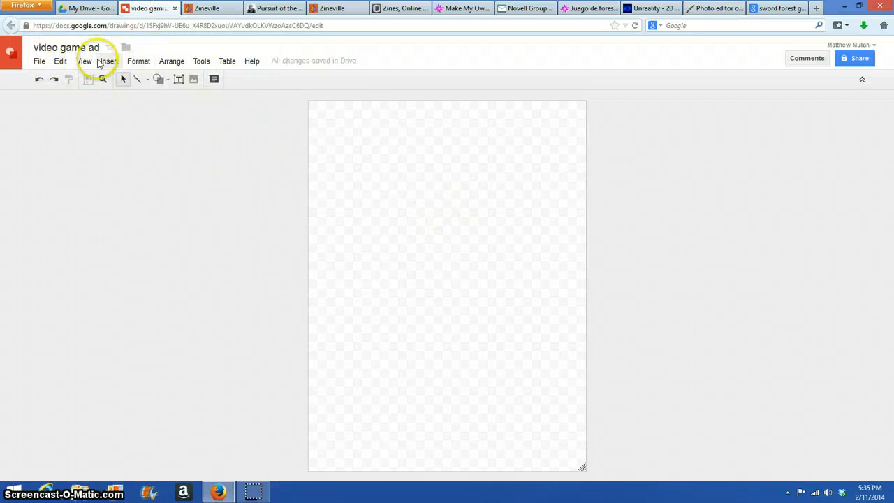
{"action": "left_click", "coordinate": [102, 62]}
{"action": "left_click", "coordinate": [130, 95]}
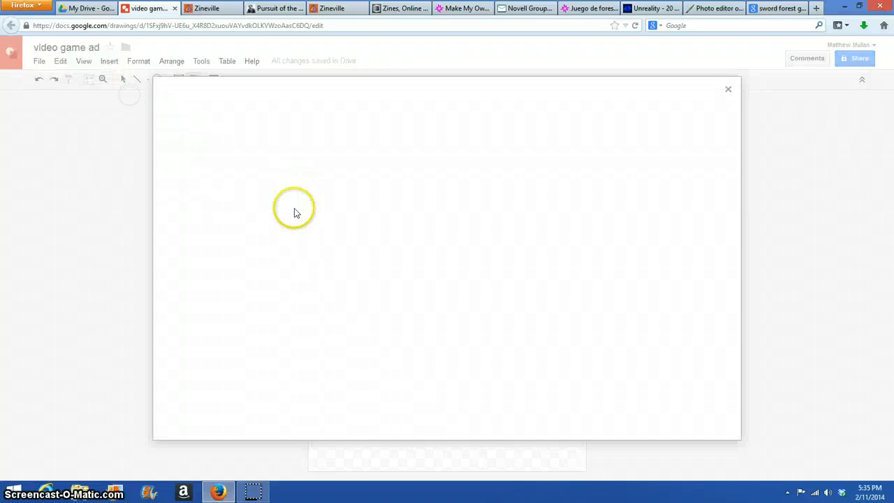
{"action": "left_click", "coordinate": [481, 275]}
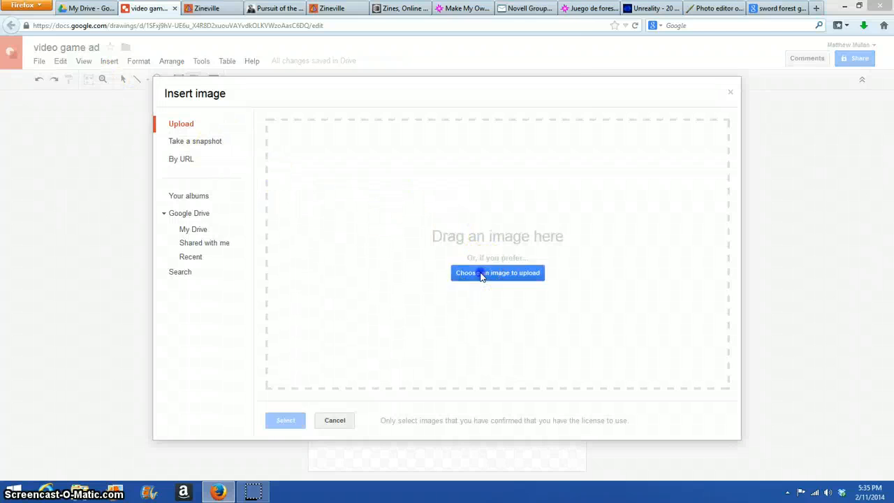
{"action": "scroll", "coordinate": [529, 272], "scroll_direction": "down", "scroll_amount": 3}
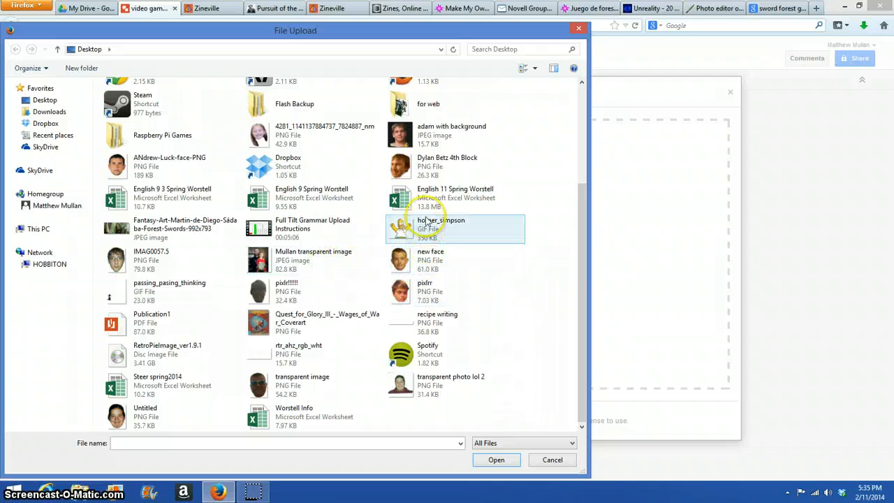
{"action": "left_click", "coordinate": [168, 232]}
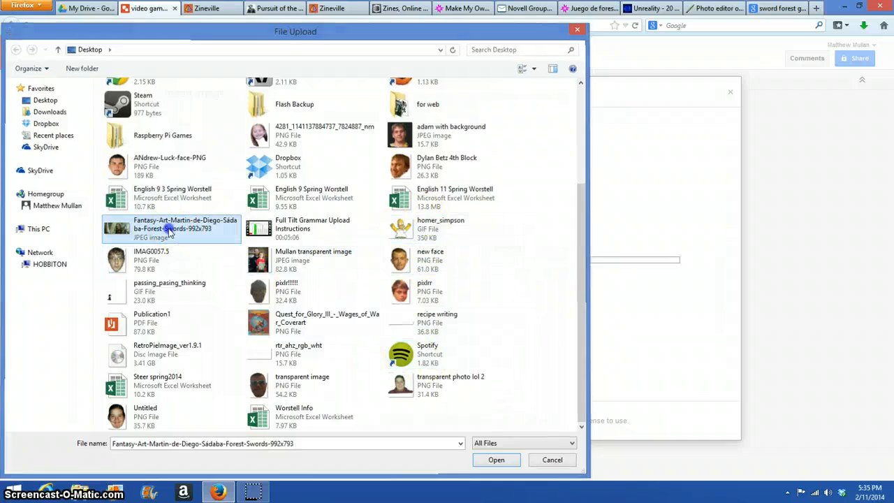
{"action": "double_click", "coordinate": [168, 231]}
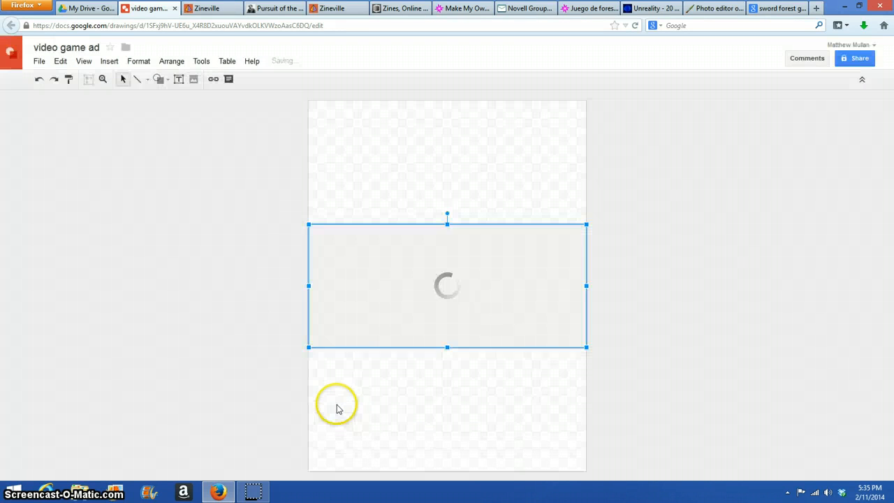
- Move the elf picture flush with the top edge of the ad page and deselect it
{"action": "left_click_drag", "start_coordinate": [443, 315], "coordinate": [446, 198]}
{"action": "left_click", "coordinate": [687, 252]}
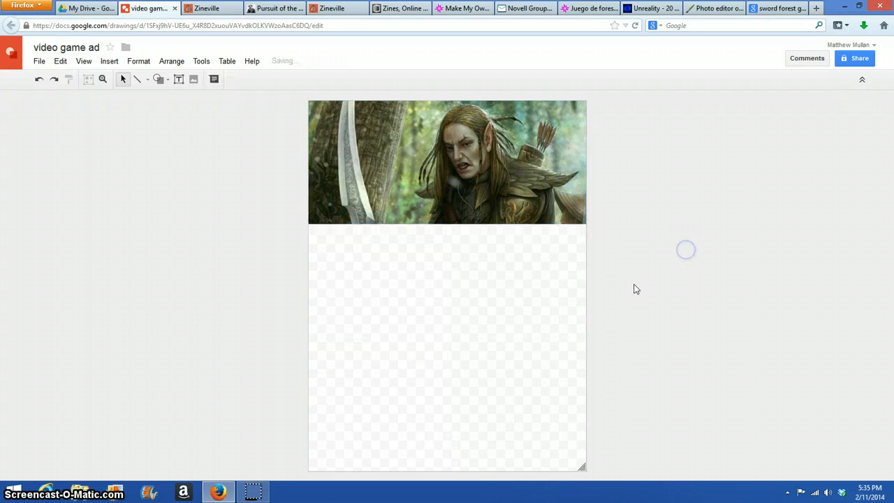
{"action": "left_click", "coordinate": [505, 199]}
{"action": "left_click", "coordinate": [731, 268]}
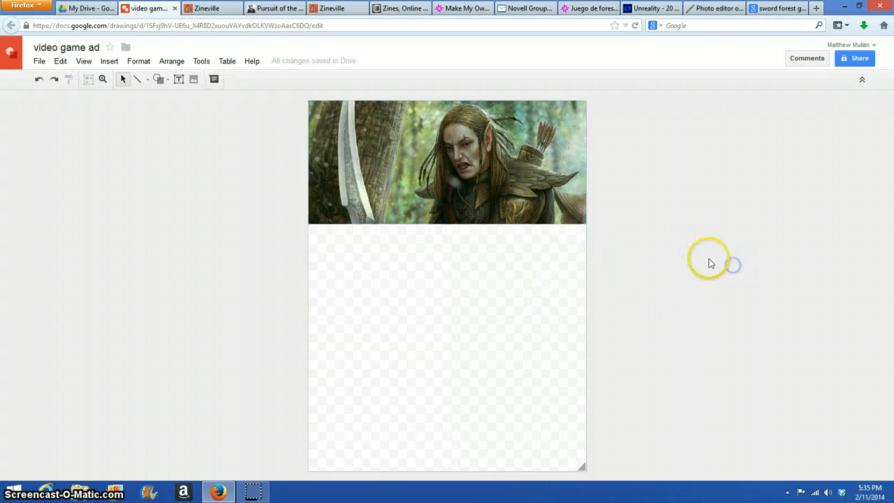
- Compare the Juego de forestdpn game page and the Frostbite ad's picture and headline layout with the ad drawing
{"action": "left_click", "coordinate": [587, 9]}
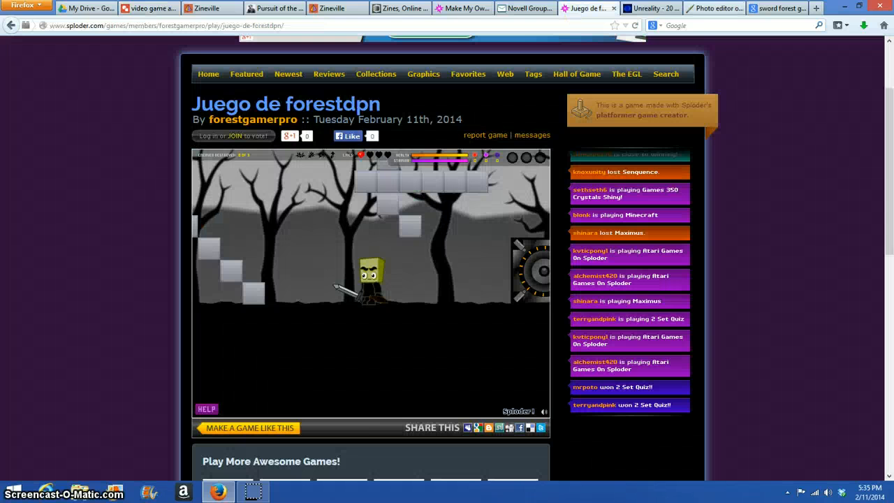
{"action": "left_click", "coordinate": [706, 9]}
{"action": "left_click", "coordinate": [656, 8]}
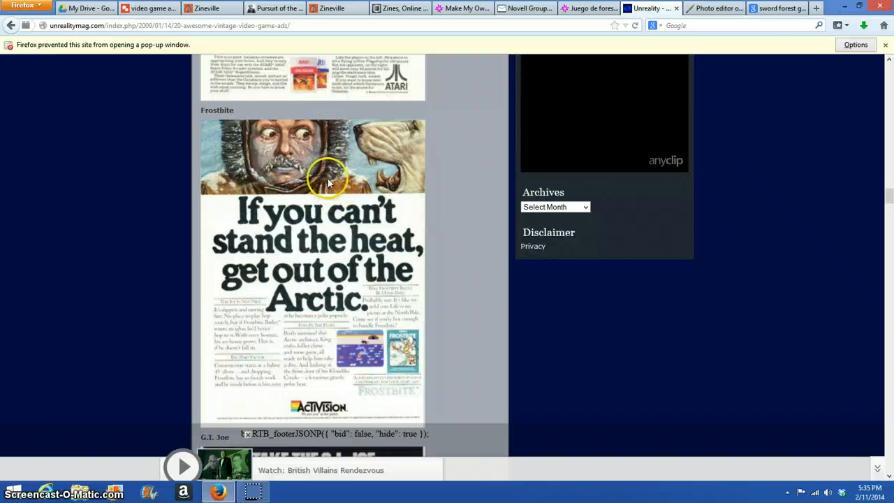
{"action": "left_click", "coordinate": [752, 14]}
{"action": "left_click", "coordinate": [160, 12]}
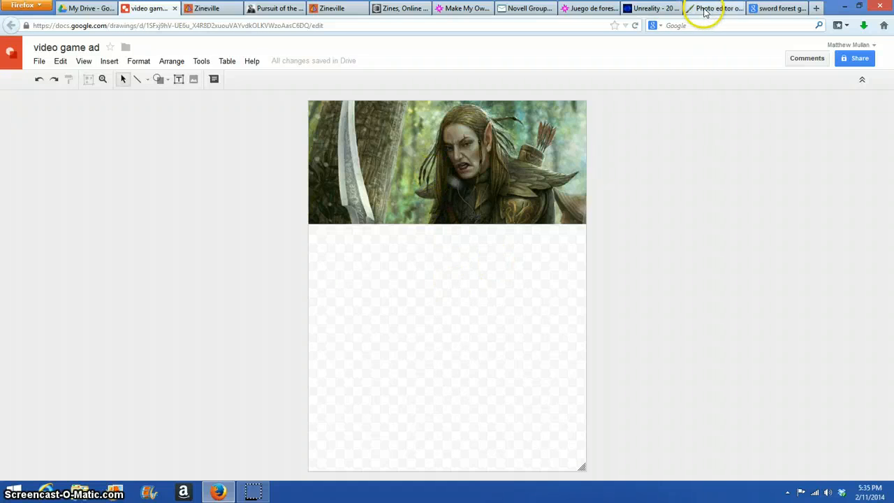
{"action": "left_click", "coordinate": [706, 10]}
{"action": "left_click", "coordinate": [659, 10]}
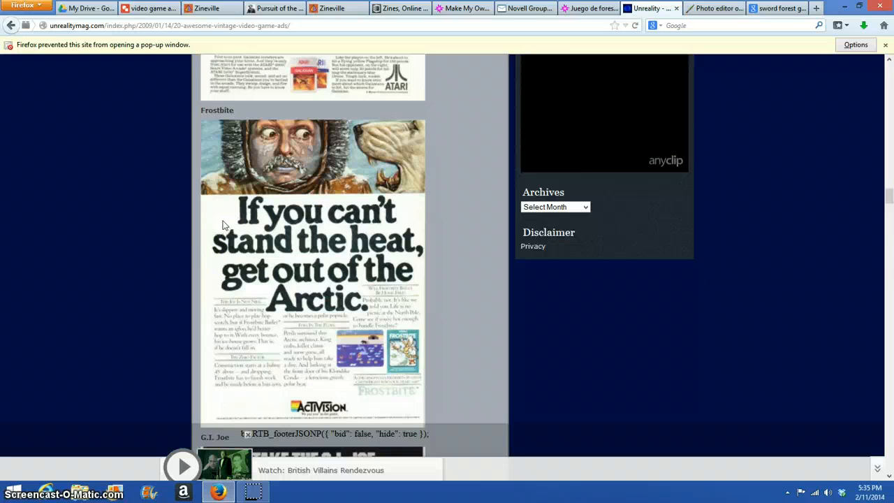
{"action": "left_click", "coordinate": [291, 267]}
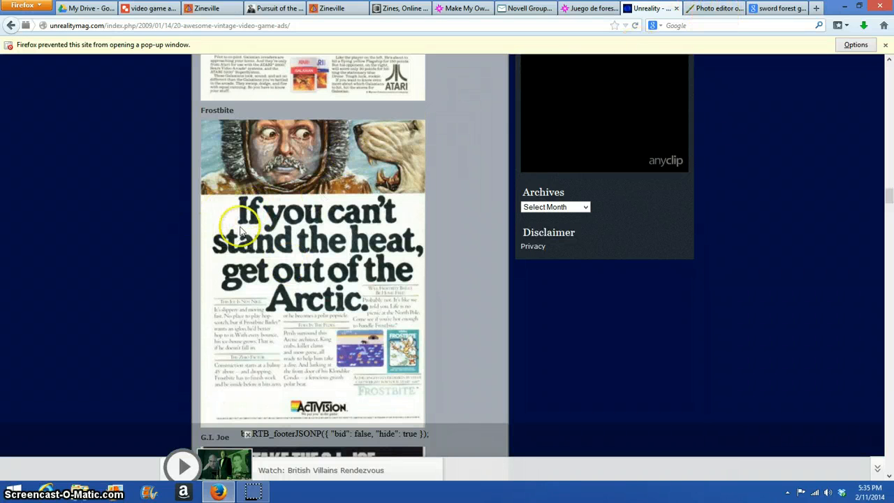
- Add a large empty text box below the elf picture in the ad drawing, and return to the Frostbite ad's headline for reference
{"action": "left_click", "coordinate": [140, 8]}
{"action": "left_click", "coordinate": [109, 63]}
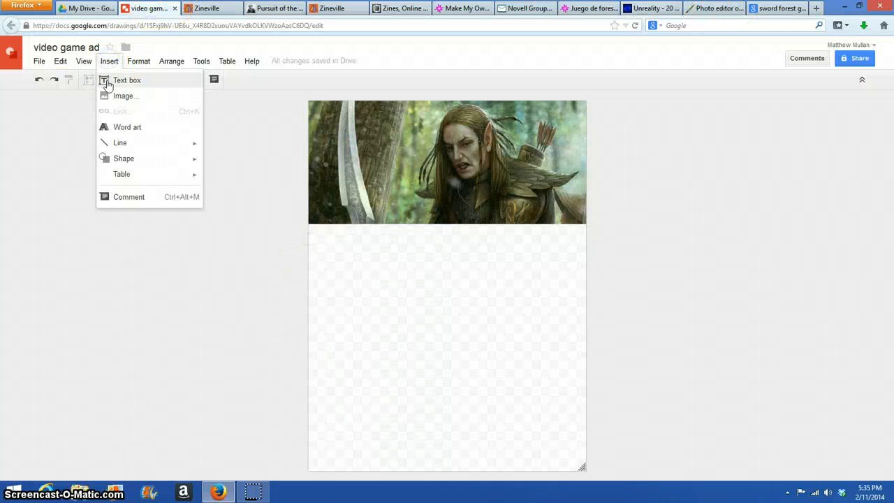
{"action": "left_click", "coordinate": [108, 81]}
{"action": "left_click_drag", "start_coordinate": [348, 237], "coordinate": [553, 412]}
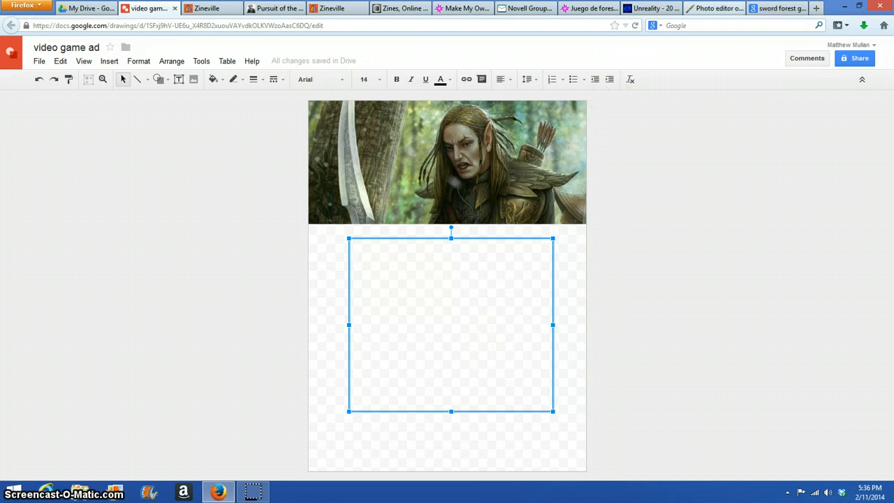
{"action": "left_click", "coordinate": [646, 8]}
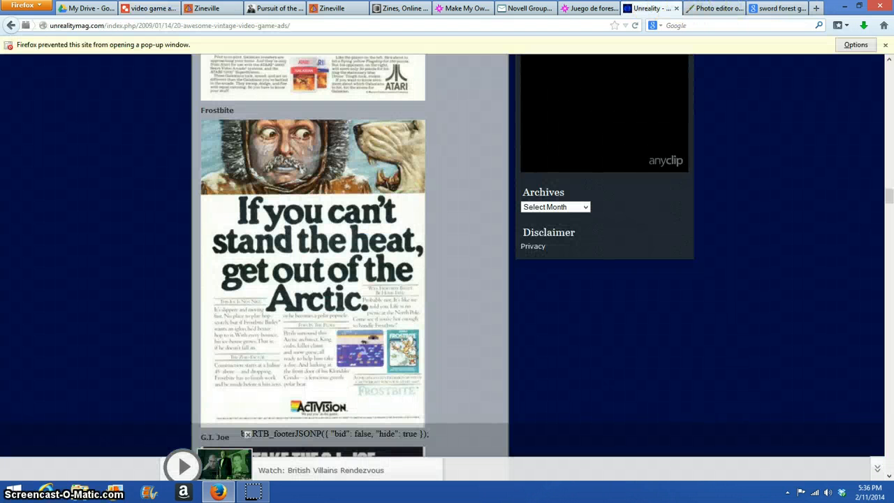
- Enter the headline "If you can't stand the heat, get out of the forest." in the ad drawing's text box, checking it against the Frostbite ad
{"action": "left_click", "coordinate": [144, 8]}
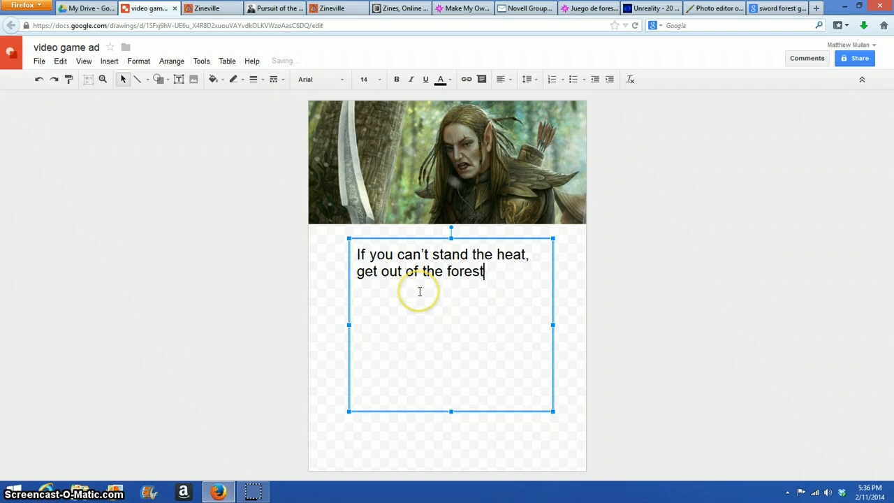
{"action": "left_click", "coordinate": [639, 9]}
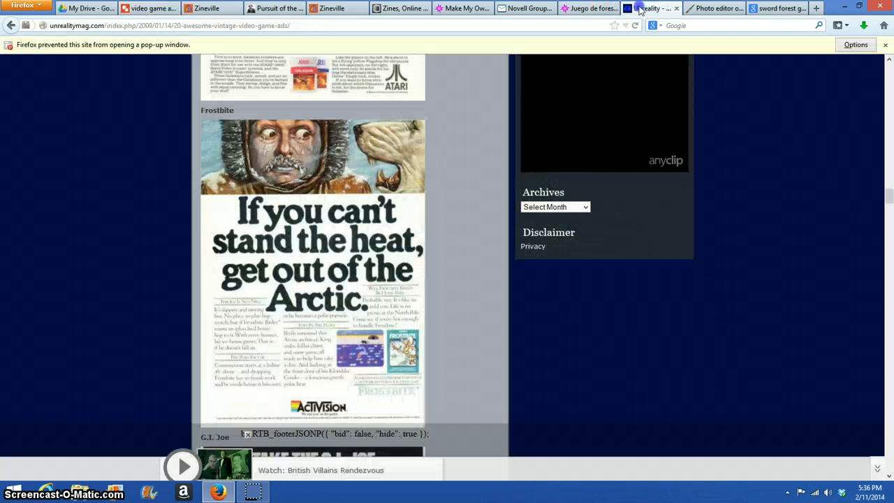
{"action": "left_click", "coordinate": [142, 8]}
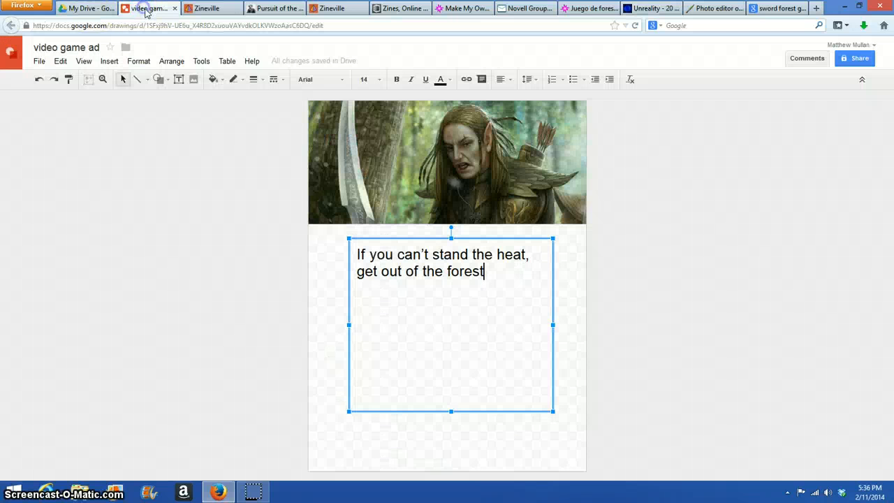
- Try the whole headline at 60, 48 and 24 points, and in the Impact font
{"action": "key", "text": "ctrl+a"}
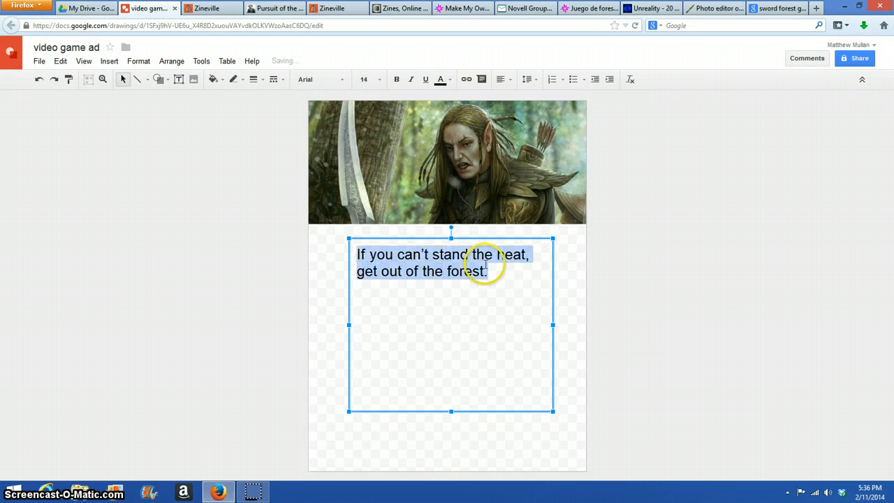
{"action": "left_click", "coordinate": [320, 80]}
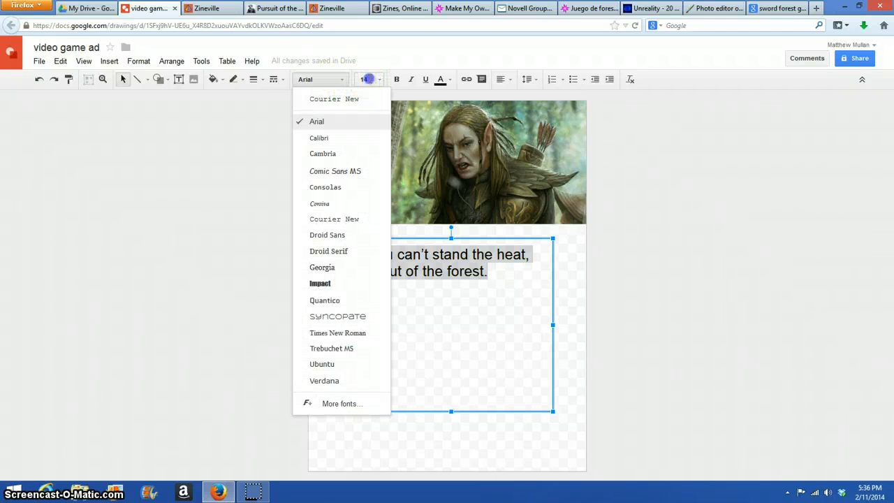
{"action": "left_click", "coordinate": [364, 79]}
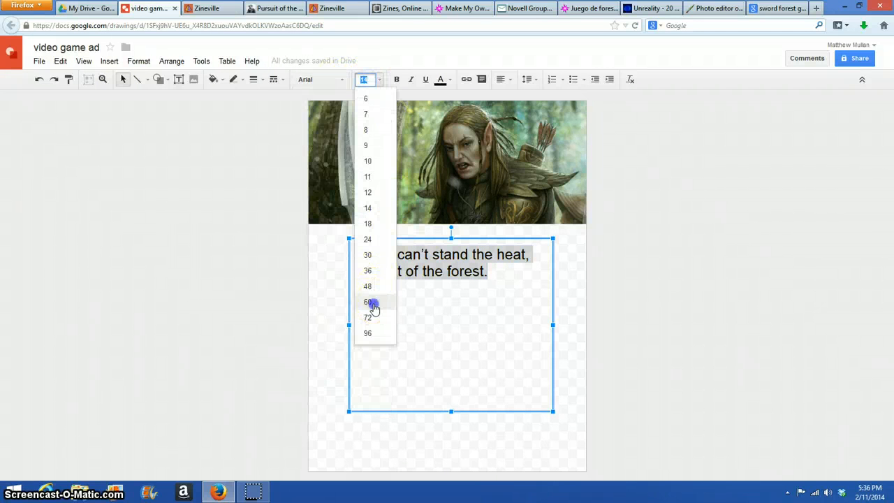
{"action": "left_click", "coordinate": [369, 301]}
{"action": "left_click", "coordinate": [368, 79]}
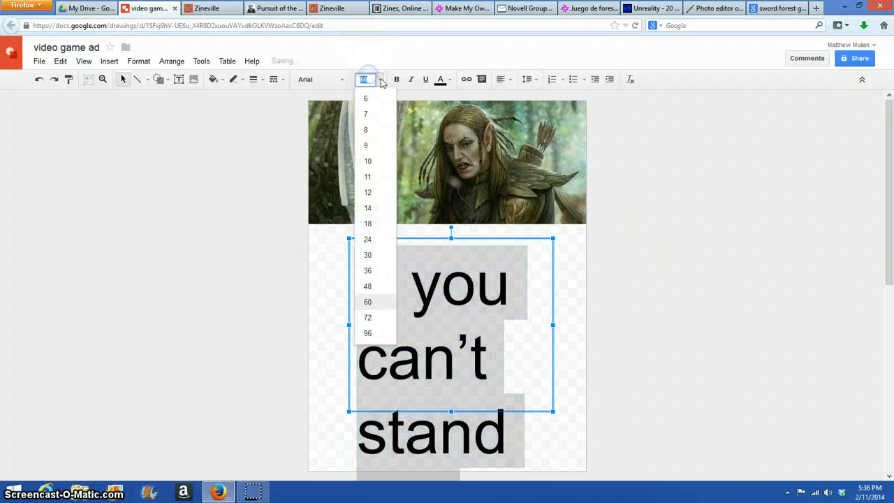
{"action": "left_click", "coordinate": [377, 79]}
{"action": "left_click", "coordinate": [377, 79]}
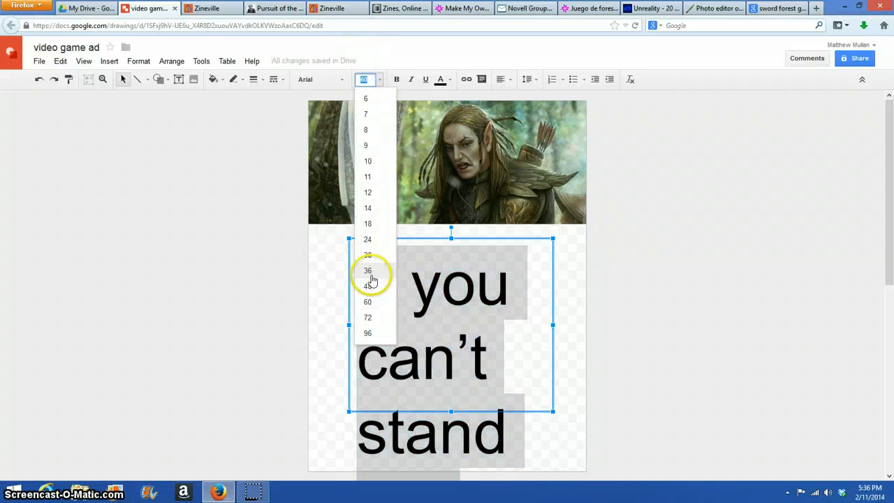
{"action": "left_click", "coordinate": [367, 287]}
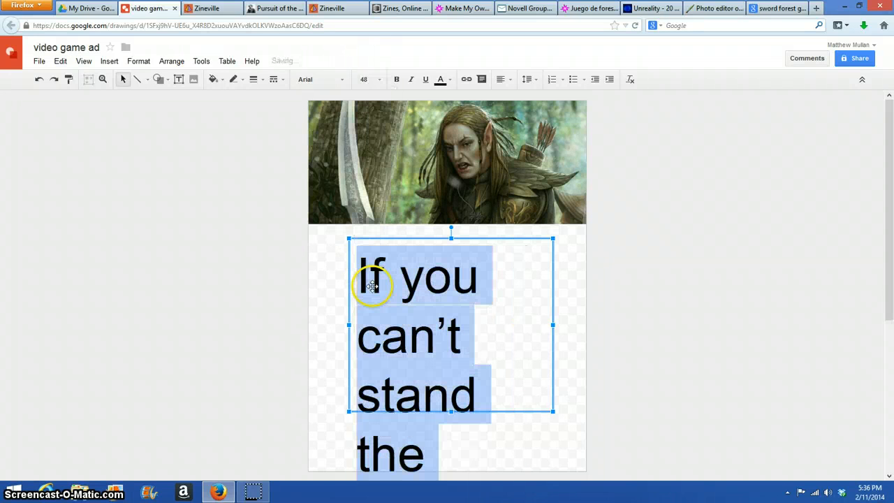
{"action": "left_click", "coordinate": [372, 79]}
{"action": "left_click", "coordinate": [368, 239]}
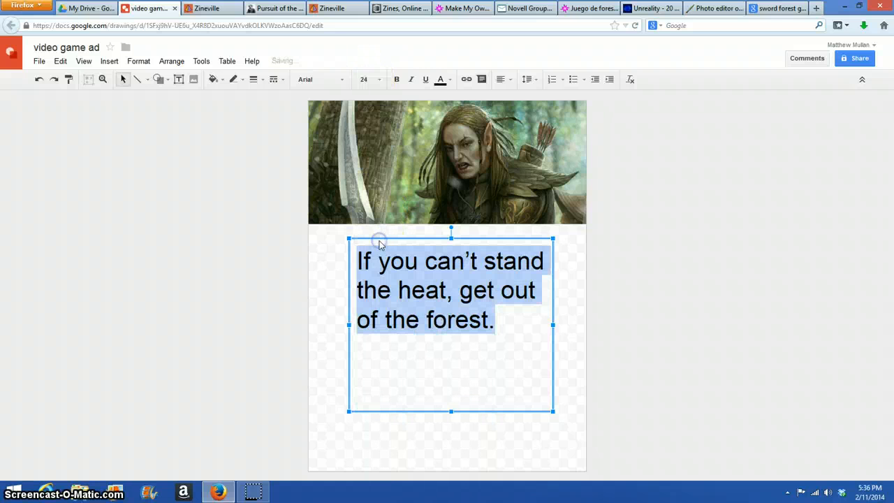
{"action": "left_click", "coordinate": [338, 78]}
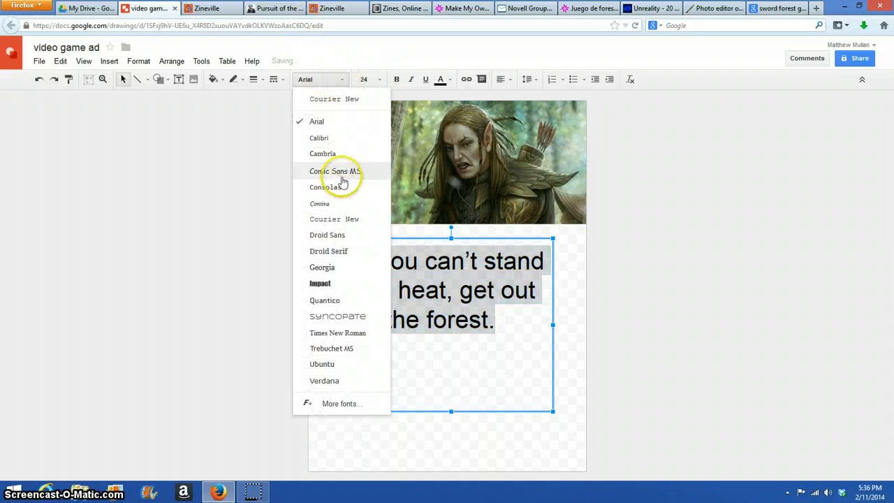
{"action": "left_click", "coordinate": [328, 284]}
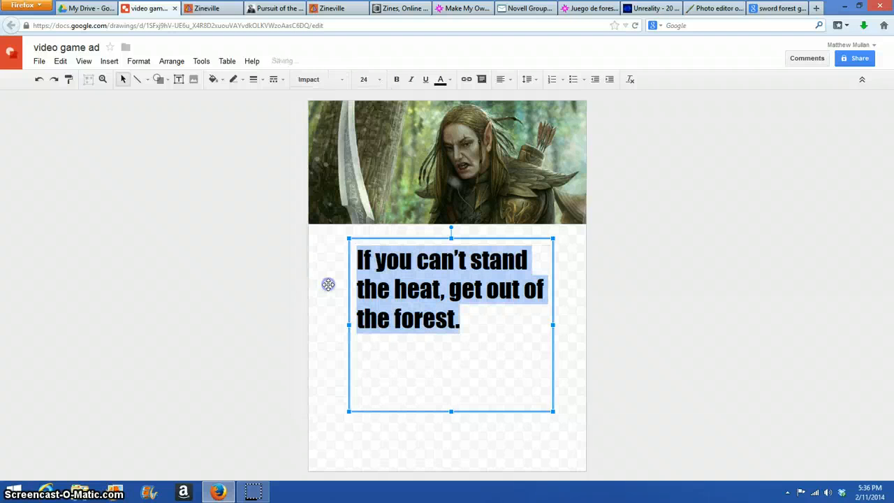
- Examine the Frostbite ad's headline layout, check the Zines board and the Pixlr image, and return to the ad drawing
{"action": "left_click", "coordinate": [716, 10]}
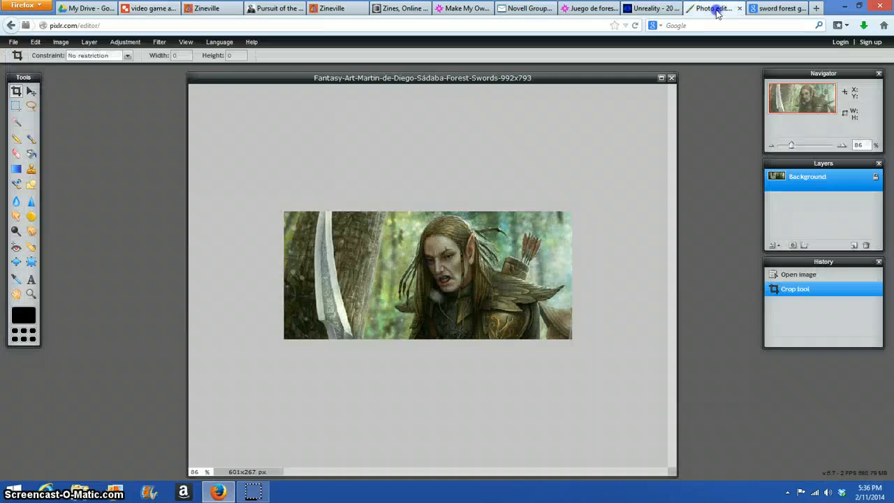
{"action": "left_click", "coordinate": [652, 9]}
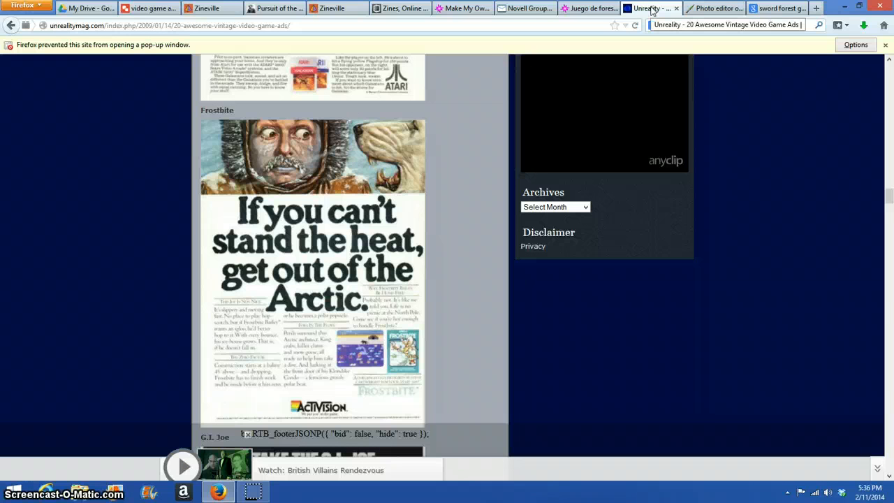
{"action": "left_click", "coordinate": [641, 14]}
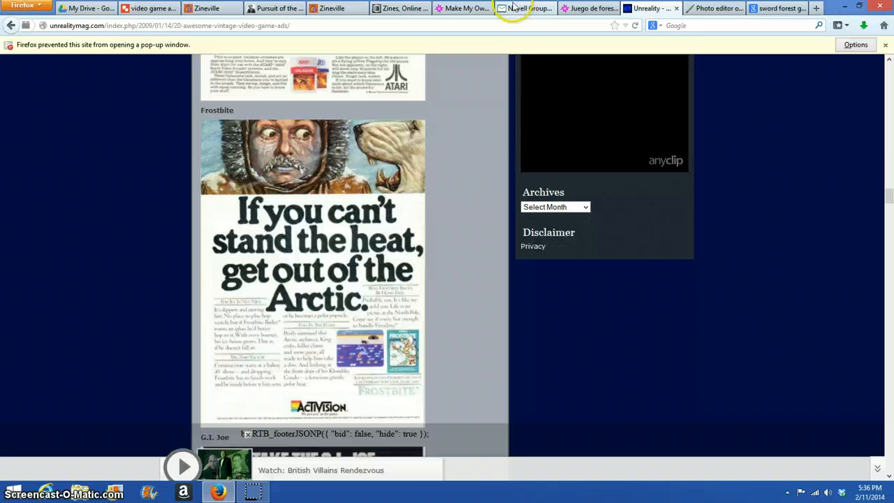
{"action": "left_click", "coordinate": [470, 7]}
{"action": "left_click", "coordinate": [401, 9]}
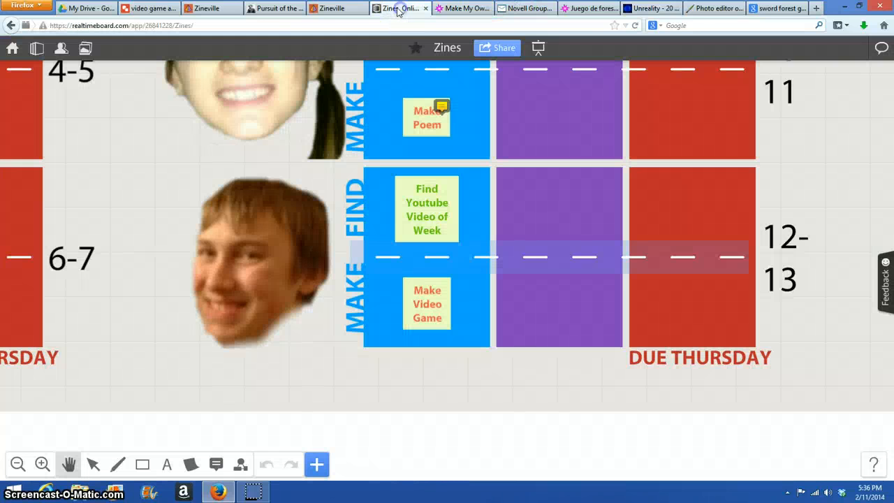
{"action": "left_click", "coordinate": [666, 9]}
{"action": "left_click", "coordinate": [706, 9]}
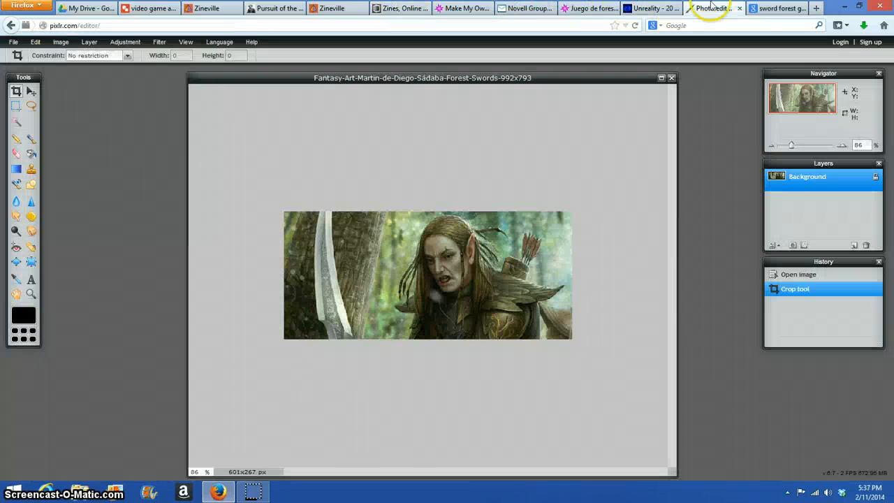
{"action": "left_click", "coordinate": [160, 9]}
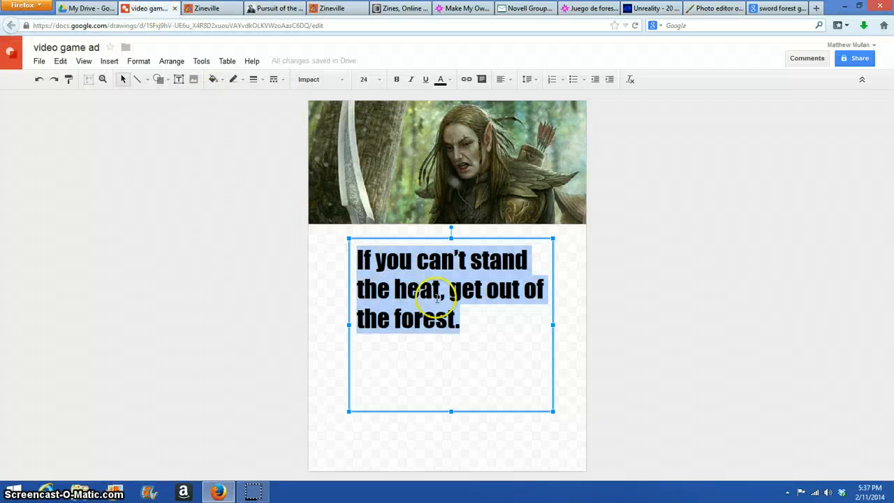
- Delete "the heat, get out of the forest." from the headline and shorten the text box to fit a single line
{"action": "left_click_drag", "start_coordinate": [461, 319], "coordinate": [337, 293]}
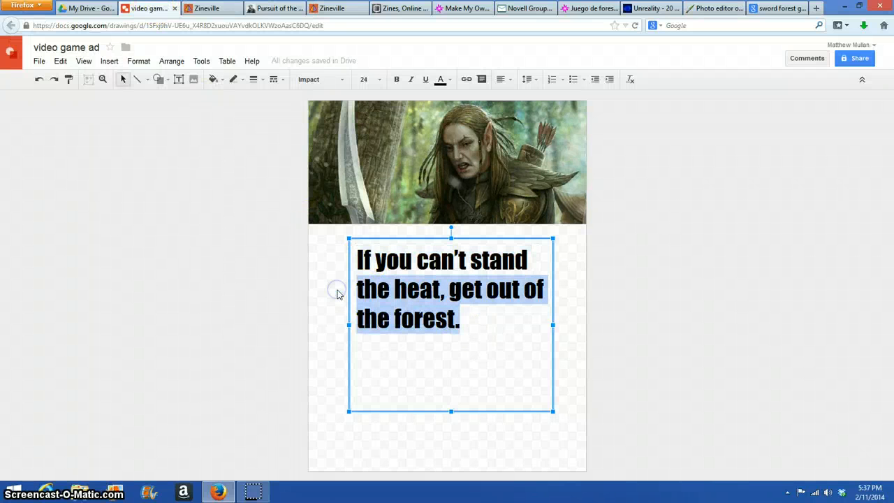
{"action": "key", "text": "BackSpace"}
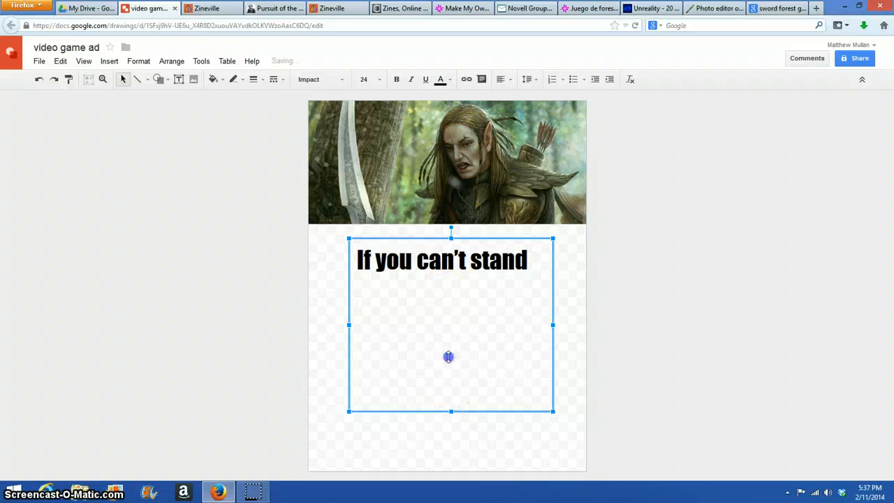
{"action": "left_click_drag", "start_coordinate": [448, 357], "coordinate": [443, 285]}
{"action": "left_click", "coordinate": [554, 261]}
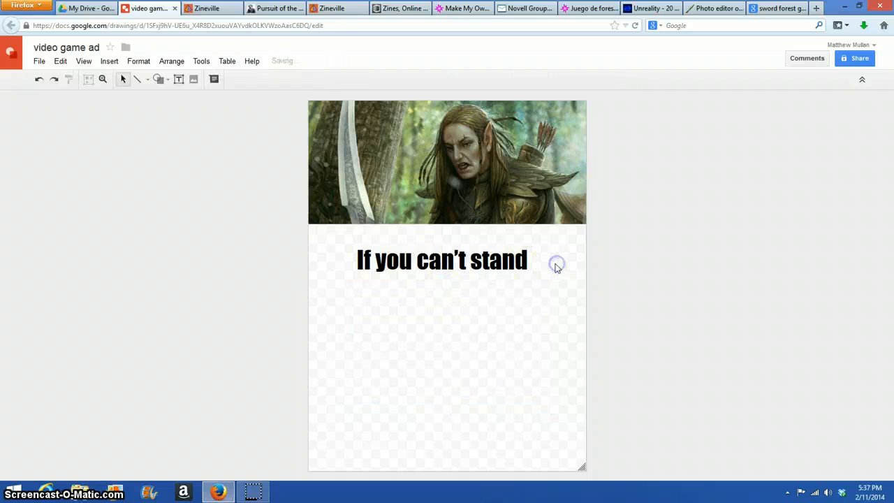
- Set the remaining "If you can't stand" line to 30 points
{"action": "left_click", "coordinate": [503, 261]}
{"action": "left_click_drag", "start_coordinate": [531, 259], "coordinate": [289, 237]}
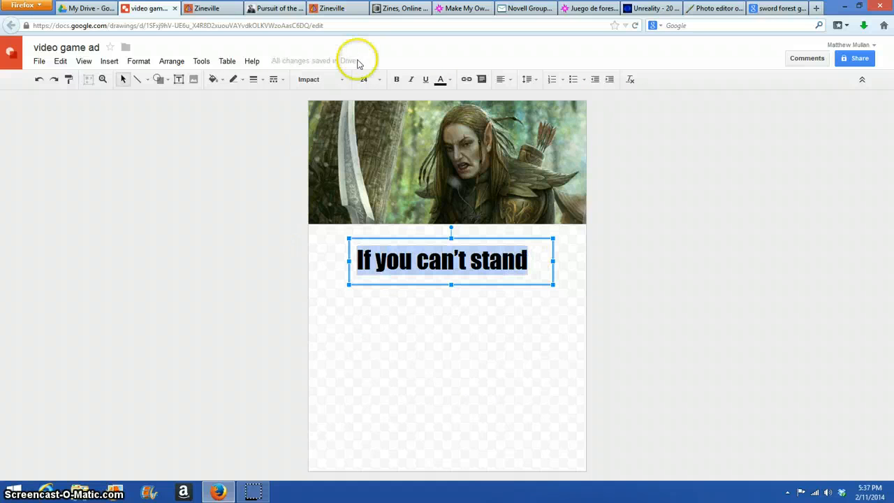
{"action": "left_click", "coordinate": [364, 79]}
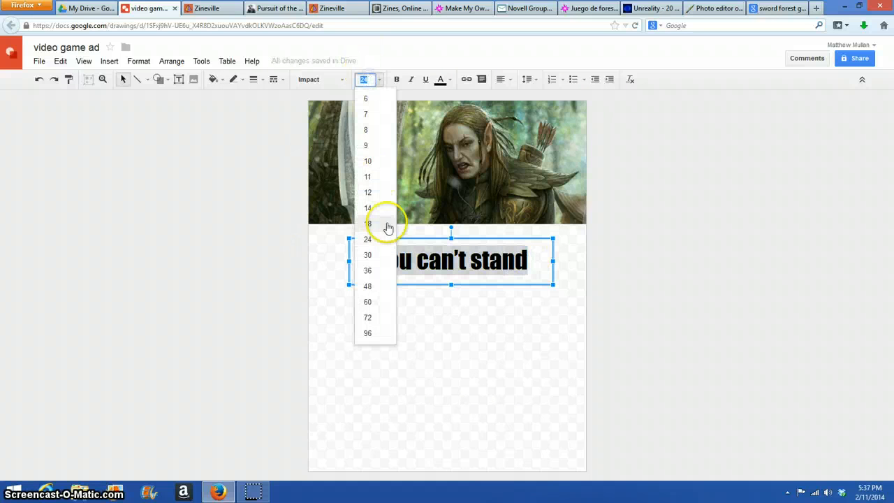
{"action": "left_click", "coordinate": [372, 259]}
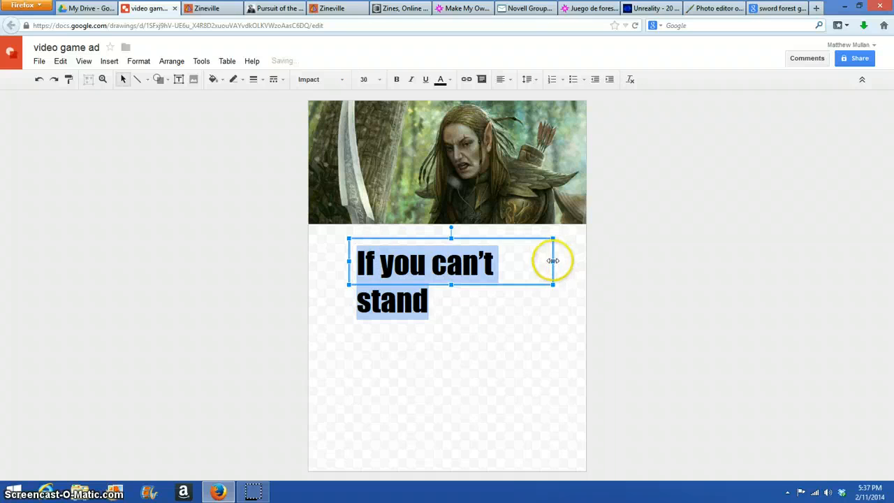
- Widen the headline text box to nearly the page's full width on both sides, and shift it slightly to the right
{"action": "left_click_drag", "start_coordinate": [553, 261], "coordinate": [583, 261]}
{"action": "left_click_drag", "start_coordinate": [348, 261], "coordinate": [321, 261]}
{"action": "left_click", "coordinate": [403, 317]}
{"action": "left_click", "coordinate": [418, 255]}
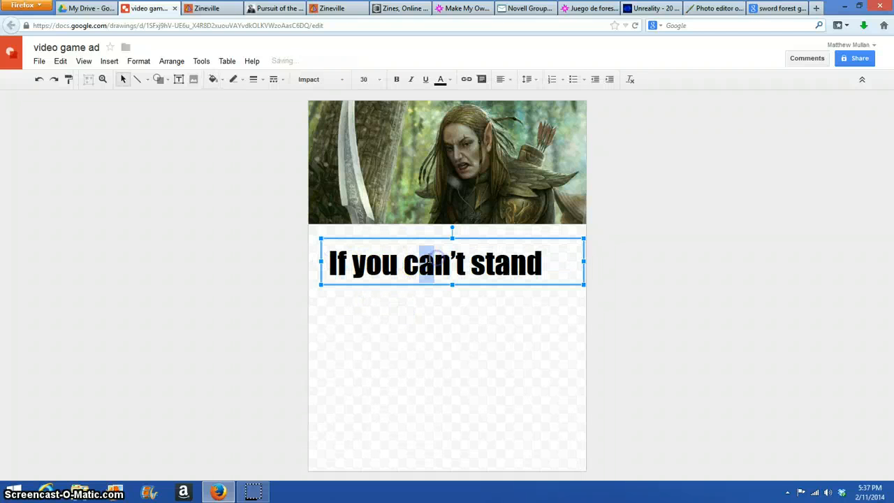
{"action": "left_click_drag", "start_coordinate": [396, 238], "coordinate": [447, 240]}
- Add the Oswald font from the font library and apply it to the whole "If you can't stand" line
{"action": "left_click", "coordinate": [504, 256]}
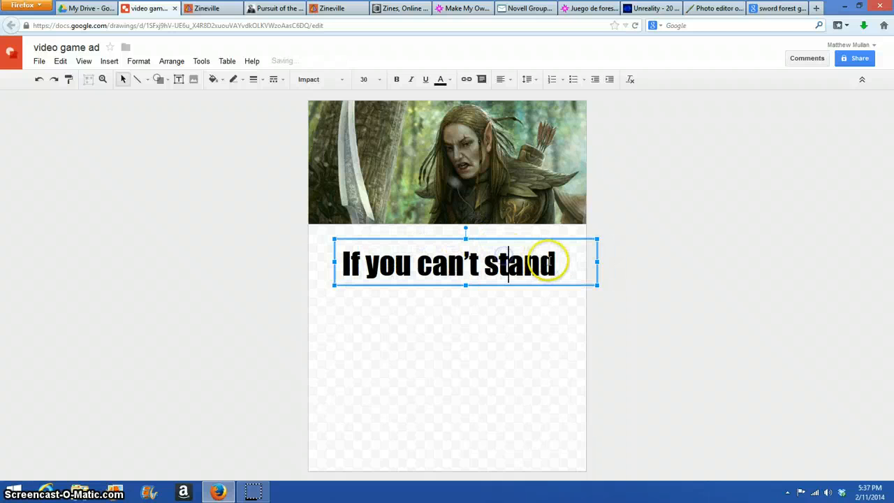
{"action": "left_click_drag", "start_coordinate": [549, 263], "coordinate": [345, 260]}
{"action": "left_click", "coordinate": [331, 80]}
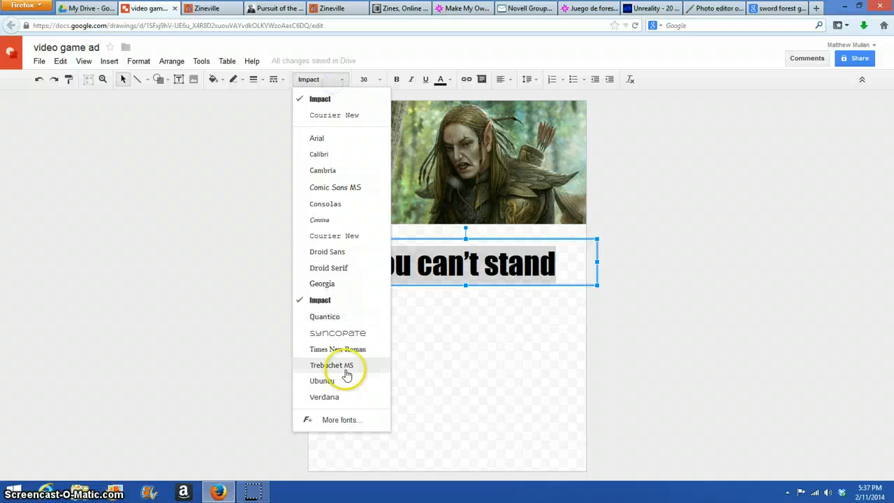
{"action": "left_click", "coordinate": [334, 419]}
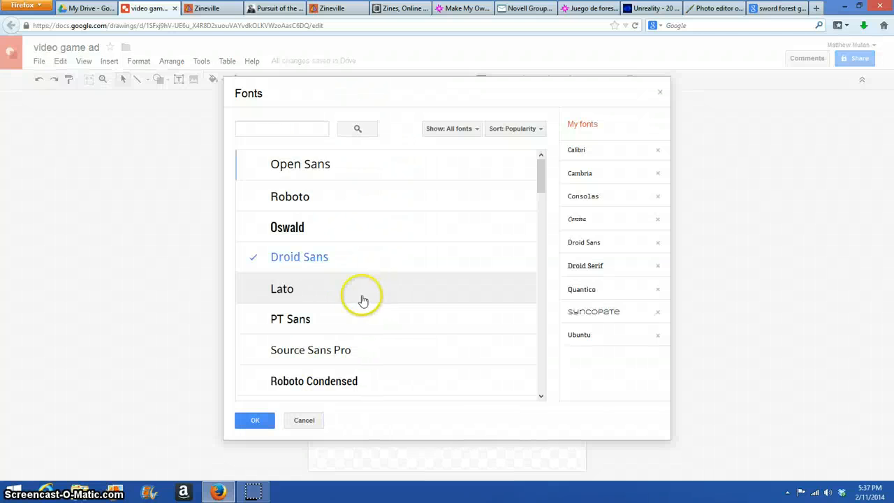
{"action": "scroll", "coordinate": [354, 298], "scroll_direction": "down", "scroll_amount": 3}
{"action": "scroll", "coordinate": [346, 290], "scroll_direction": "up", "scroll_amount": 3}
{"action": "left_click", "coordinate": [299, 227]}
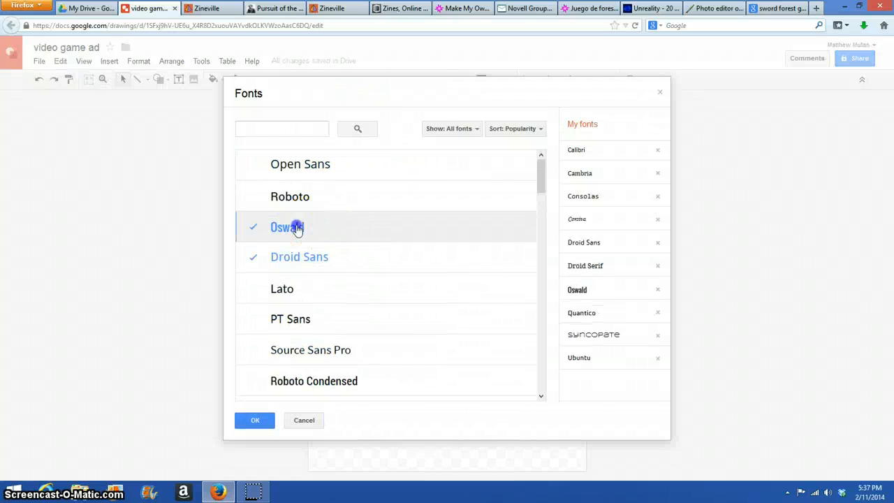
{"action": "left_click", "coordinate": [255, 421]}
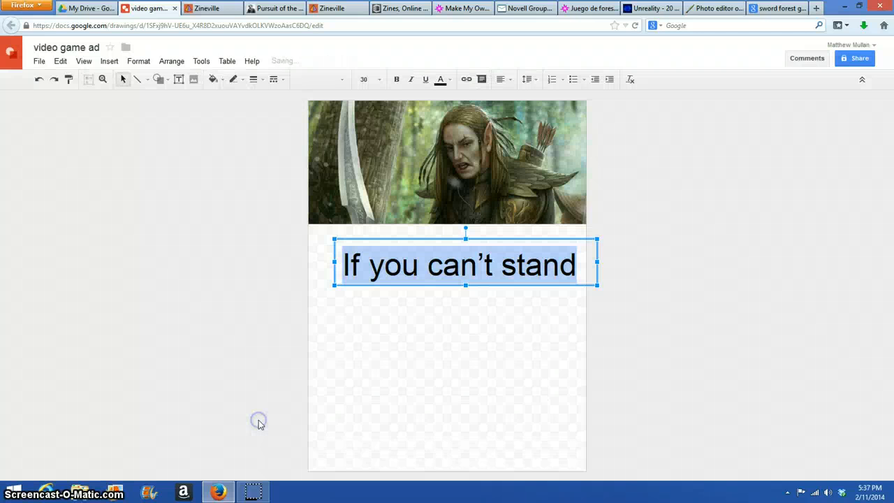
{"action": "left_click", "coordinate": [402, 353]}
- Move the "If you can't stand" text box slightly down, away from the elf picture
{"action": "left_click", "coordinate": [415, 273]}
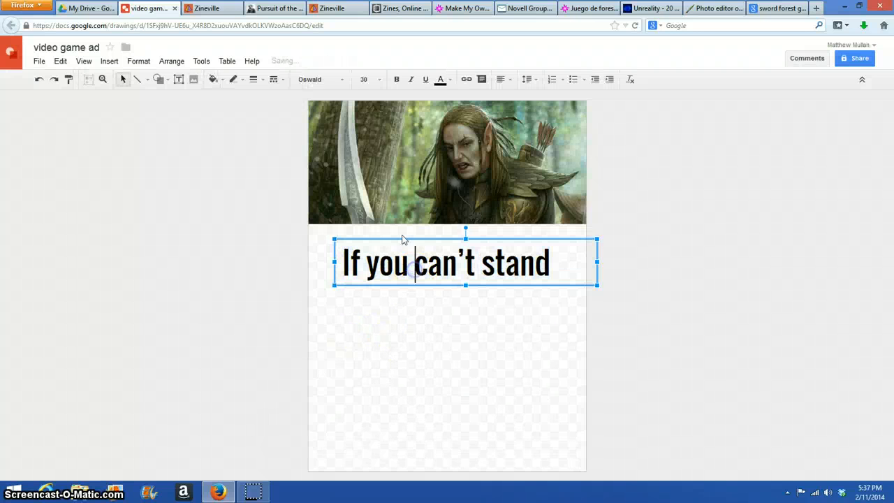
{"action": "left_click_drag", "start_coordinate": [402, 240], "coordinate": [402, 243]}
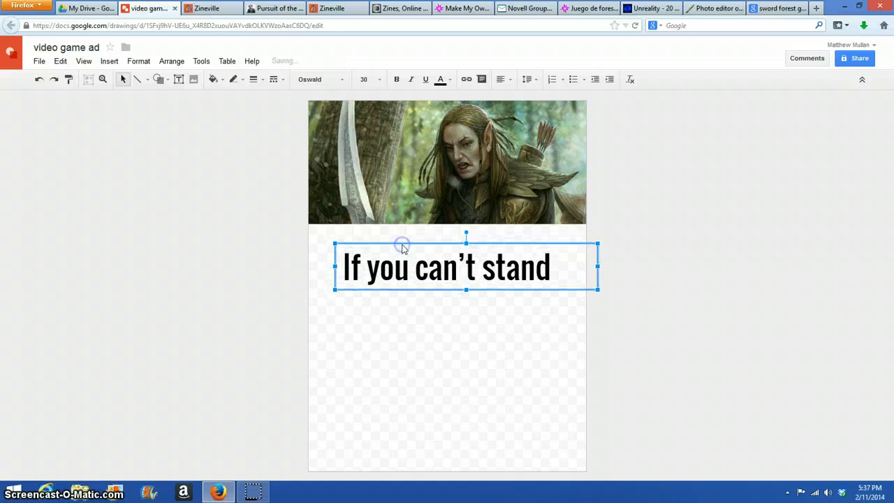
{"action": "left_click", "coordinate": [417, 336]}
- Duplicate the "If you can't stand" text box and place the copy directly beneath the original line
{"action": "left_click", "coordinate": [409, 259]}
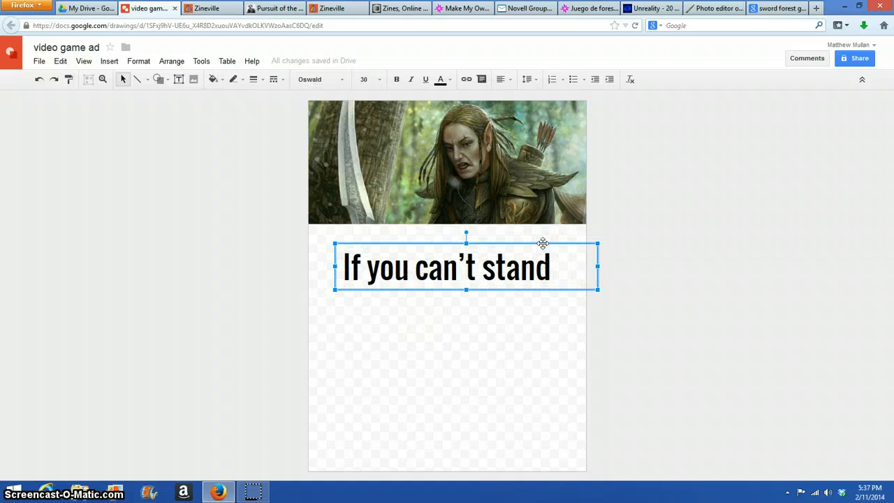
{"action": "key", "text": "ctrl+d"}
{"action": "left_click_drag", "start_coordinate": [513, 303], "coordinate": [493, 318]}
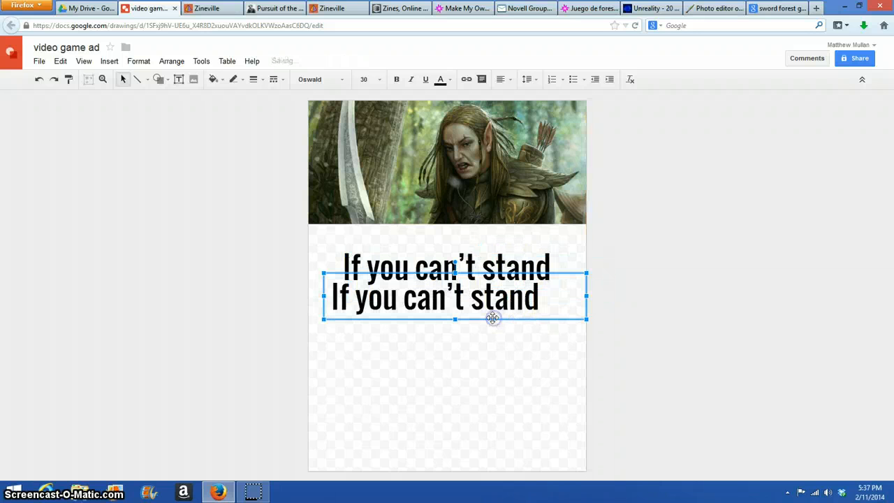
- Replace the copied headline text with "the heat, get out" and roughly center it under the first line
{"action": "key", "text": "ctrl+a"}
{"action": "type", "text": "the gh"}
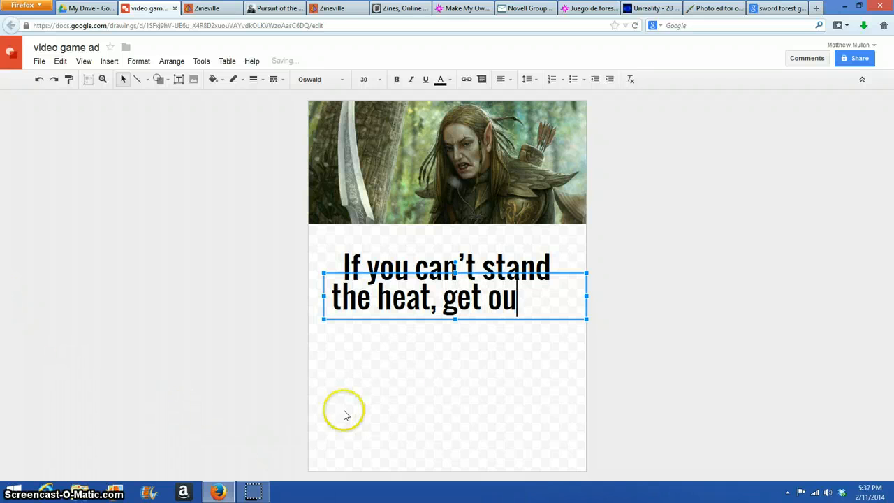
{"action": "left_click", "coordinate": [401, 387]}
{"action": "left_click", "coordinate": [408, 308]}
{"action": "left_click_drag", "start_coordinate": [396, 318], "coordinate": [423, 324]}
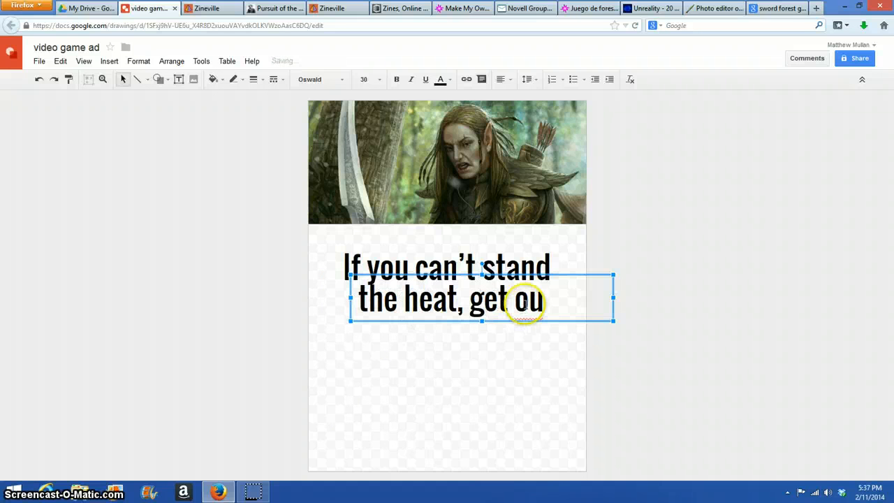
{"action": "left_click", "coordinate": [552, 301]}
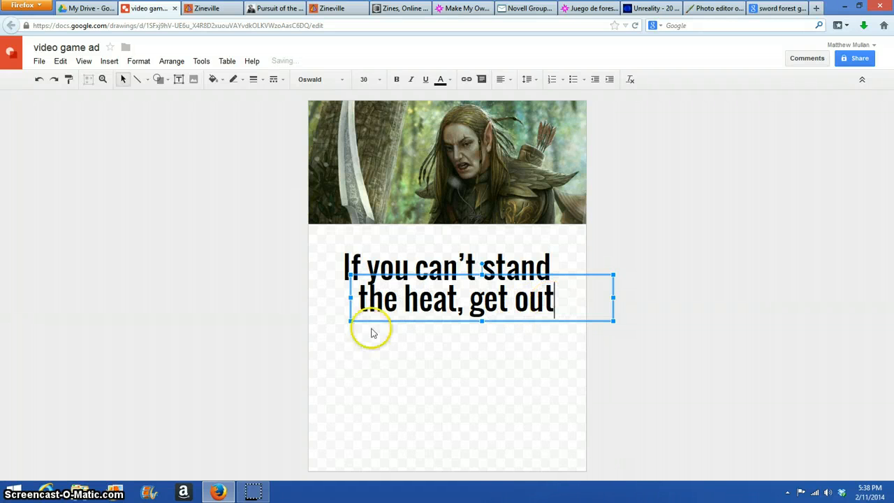
{"action": "left_click_drag", "start_coordinate": [426, 274], "coordinate": [419, 274]}
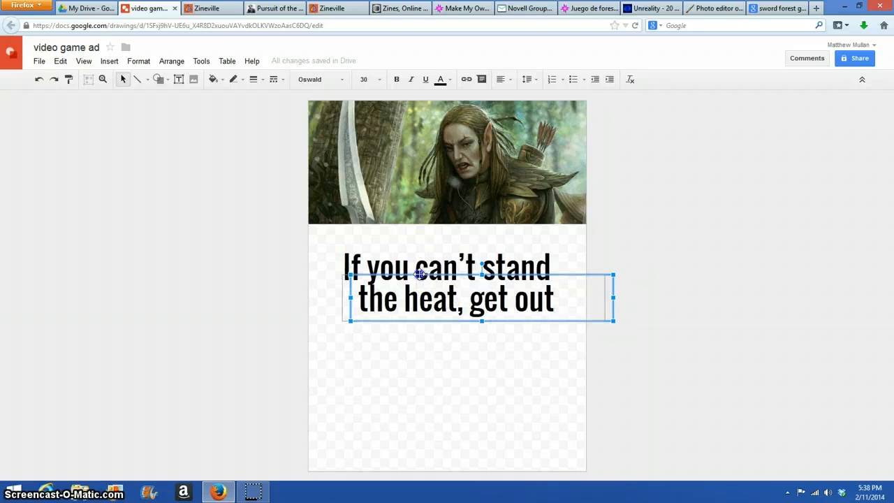
{"action": "left_click", "coordinate": [399, 393]}
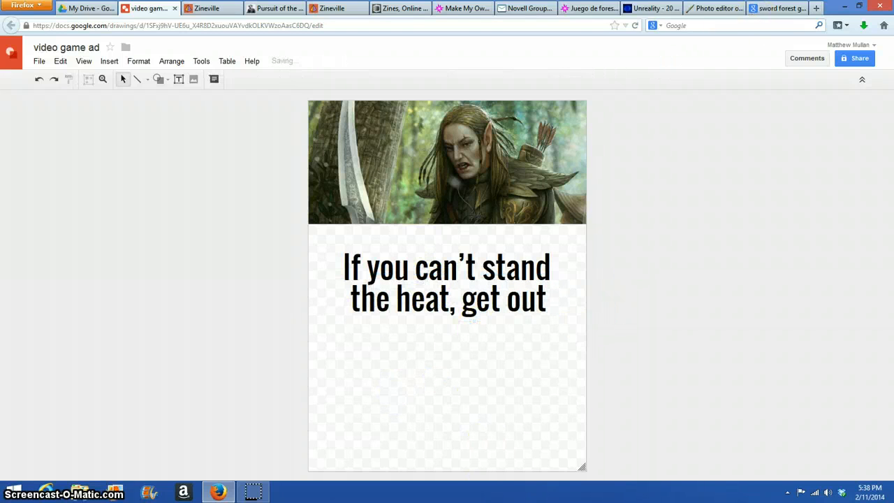
- Switch to the vintage Frostbite ad and the Juego de forestdpn game page to review them as references
{"action": "left_click", "coordinate": [635, 9]}
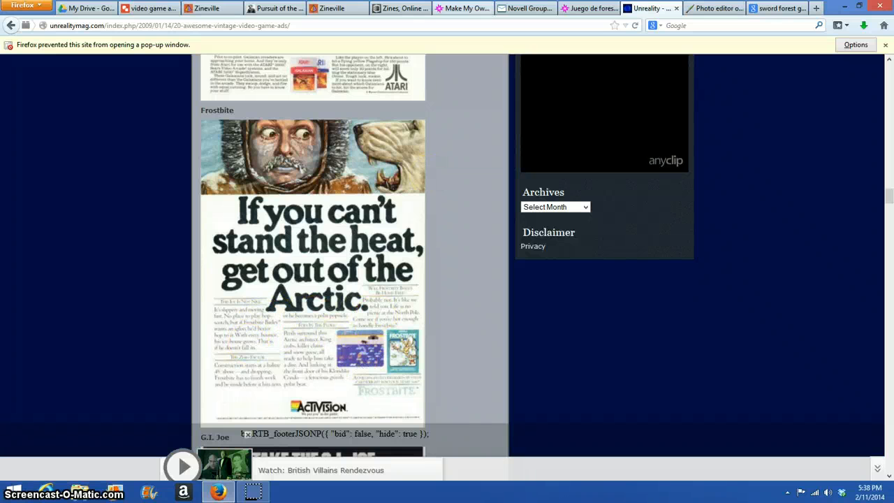
{"action": "left_click", "coordinate": [581, 9]}
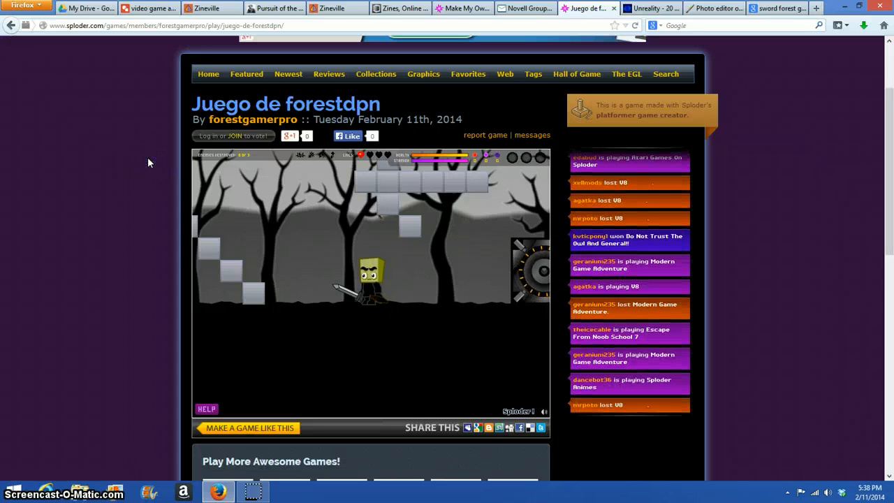
{"action": "left_click", "coordinate": [652, 8]}
- Switch to the Pixlr editor and examine the image and color adjustment commands available for the cropped elf picture
{"action": "left_click", "coordinate": [716, 8]}
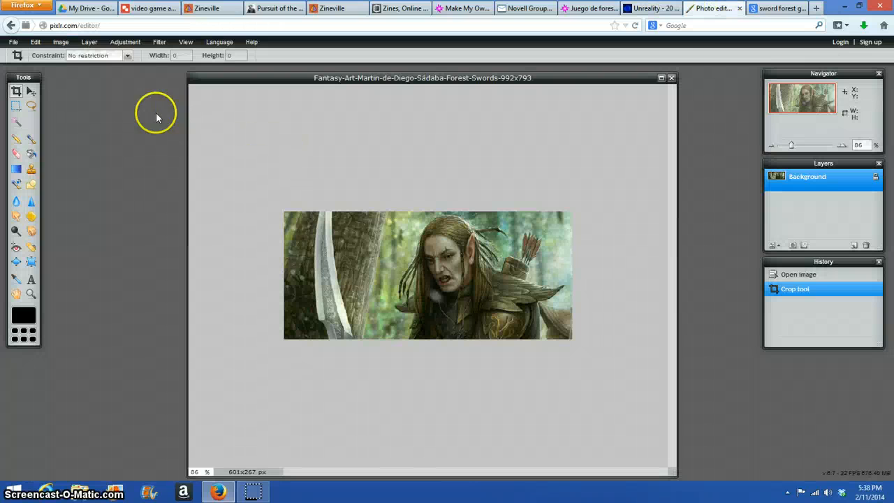
{"action": "left_click", "coordinate": [35, 43]}
{"action": "left_click", "coordinate": [46, 115]}
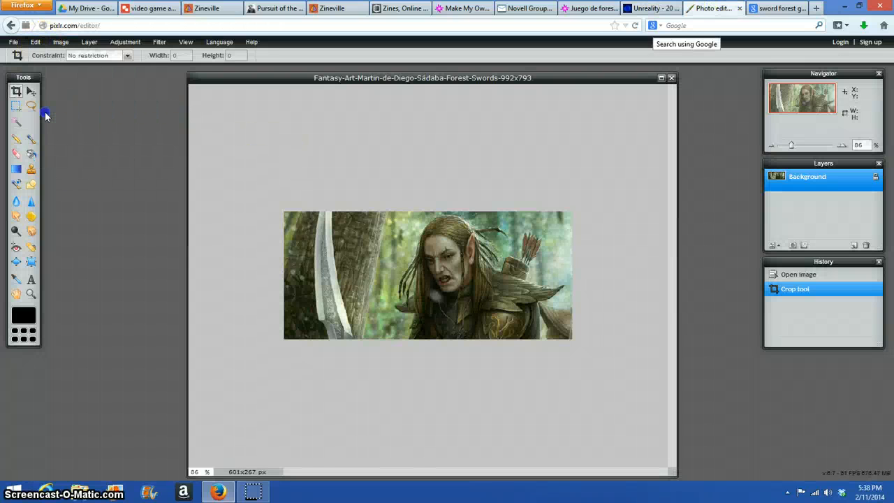
{"action": "left_click", "coordinate": [36, 42]}
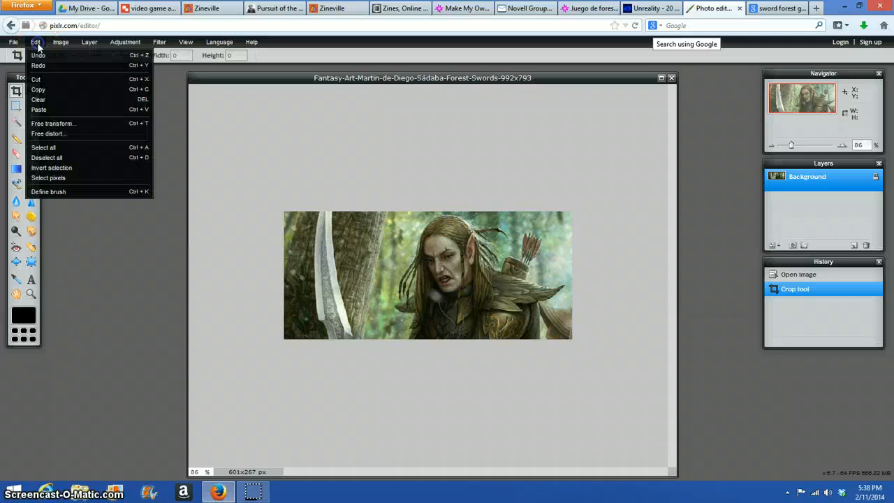
{"action": "left_click", "coordinate": [13, 42]}
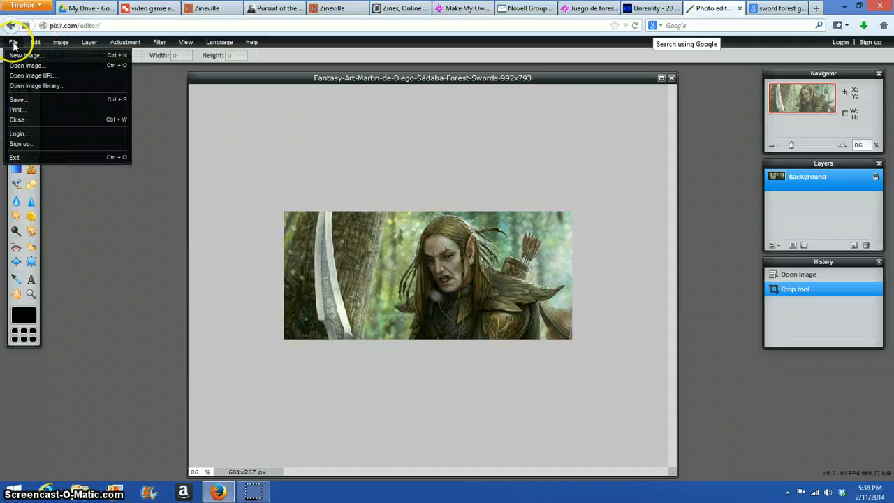
{"action": "mouse_move", "coordinate": [50, 47]}
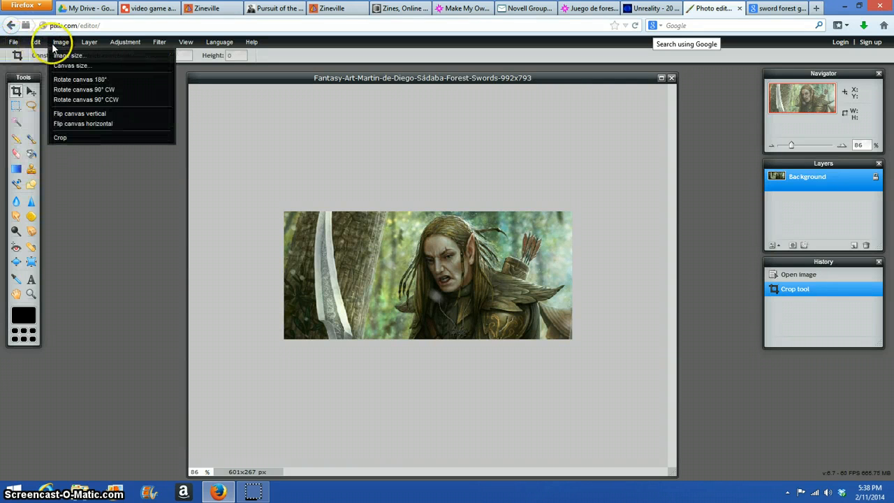
{"action": "mouse_move", "coordinate": [97, 52]}
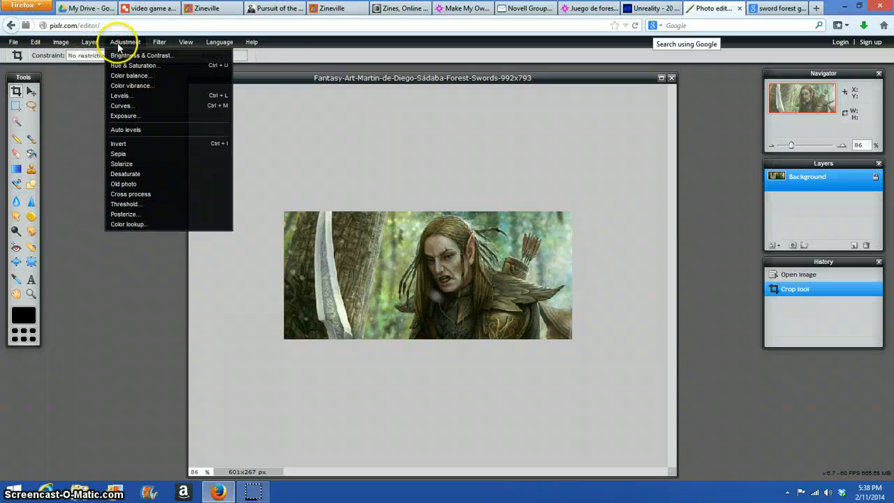
{"action": "mouse_move", "coordinate": [158, 45]}
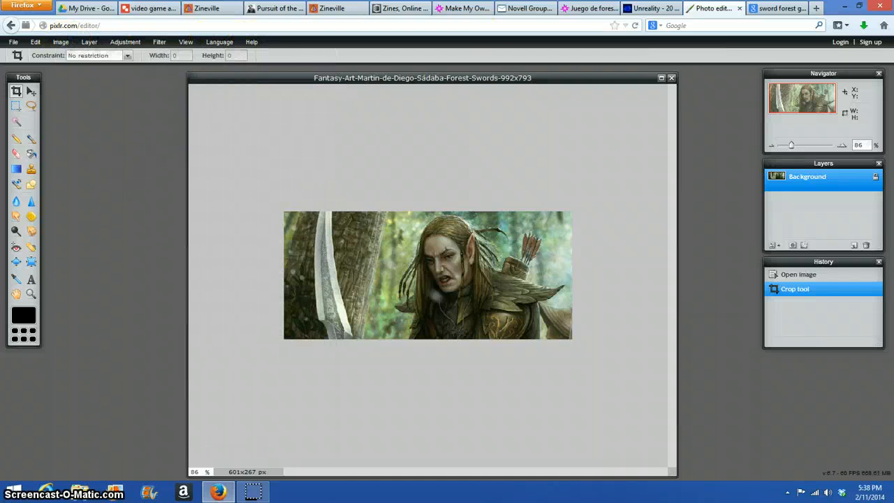
- Revisit the Frostbite ad, the Sploder game page, the Zines board and Pixlr, ending back at the video game ad drawing
{"action": "left_click", "coordinate": [653, 9]}
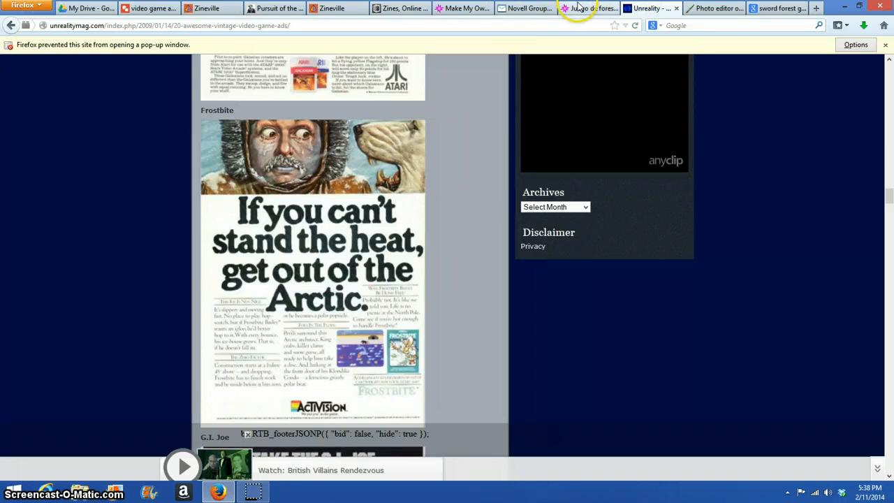
{"action": "left_click", "coordinate": [580, 8]}
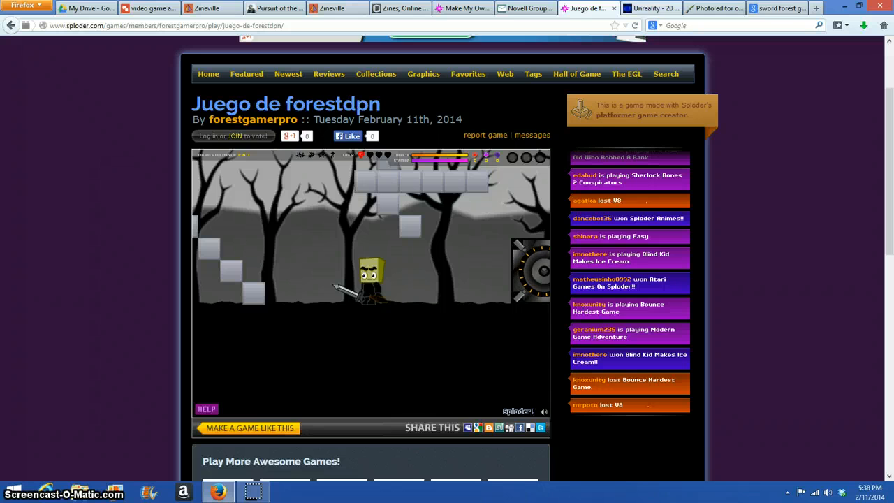
{"action": "left_click", "coordinate": [654, 8]}
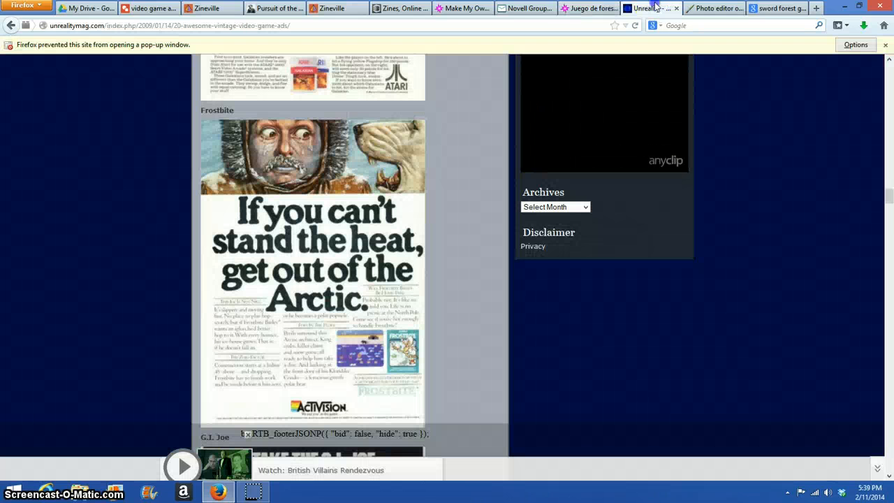
{"action": "left_click", "coordinate": [396, 8]}
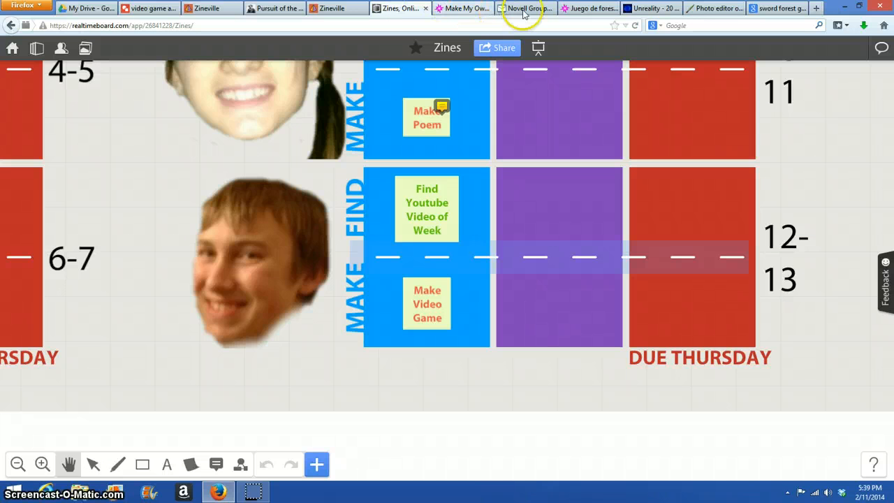
{"action": "left_click", "coordinate": [717, 10]}
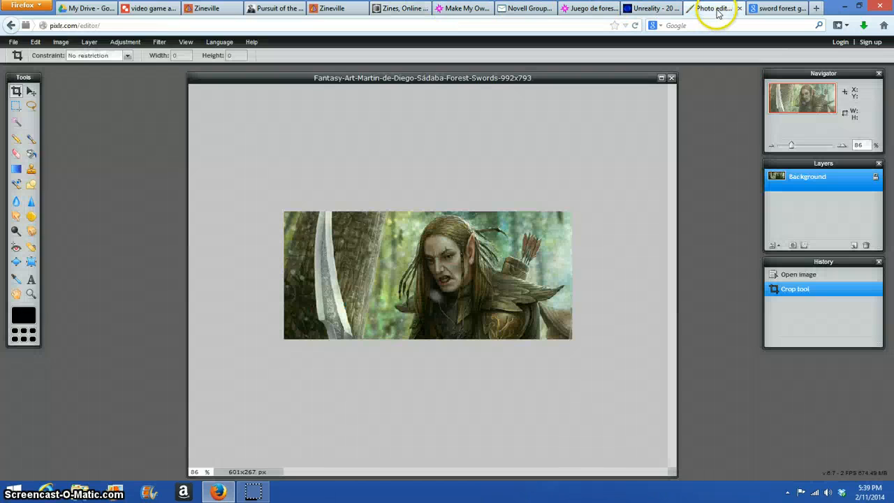
{"action": "left_click", "coordinate": [152, 7]}
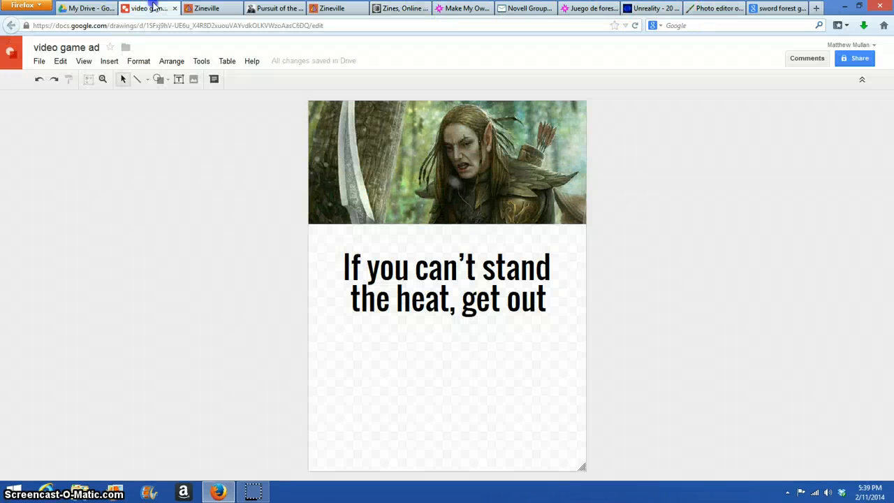
- Check the video game ad file in the Google Drive list and examine the drawing's available download formats
{"action": "left_click", "coordinate": [40, 62]}
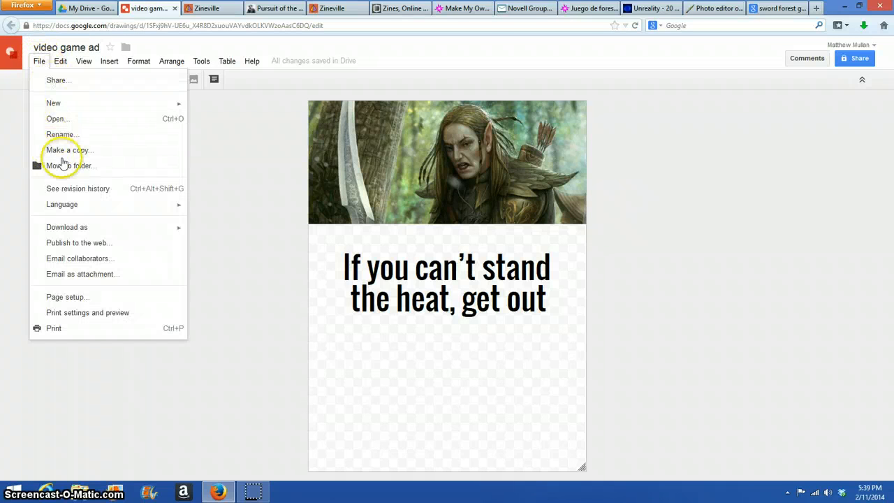
{"action": "left_click", "coordinate": [249, 257]}
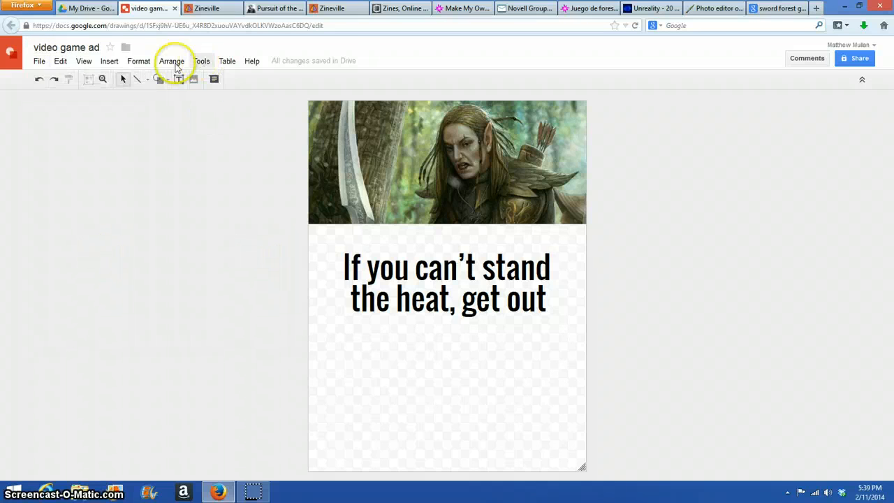
{"action": "left_click", "coordinate": [79, 9]}
{"action": "left_click", "coordinate": [175, 303]}
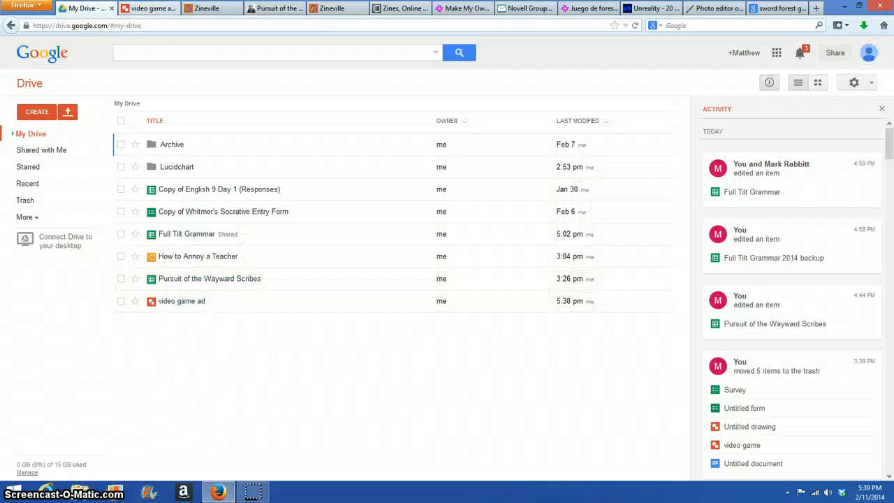
{"action": "left_click", "coordinate": [38, 62]}
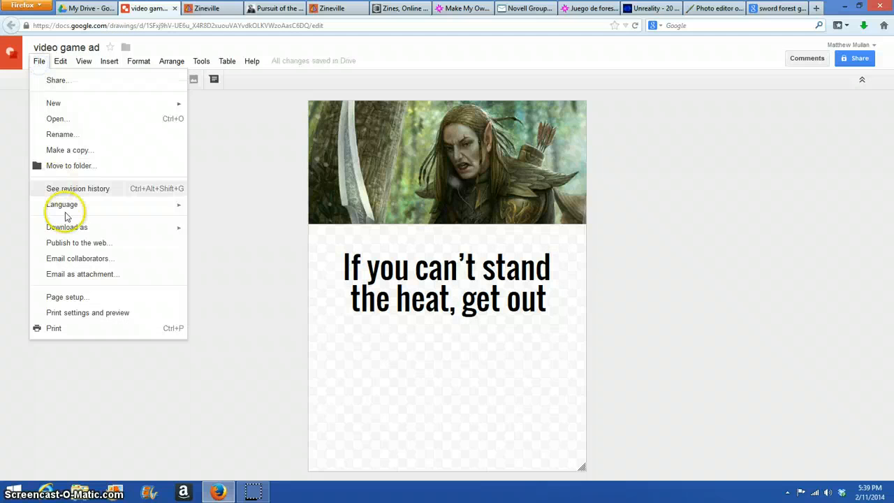
{"action": "mouse_move", "coordinate": [65, 227]}
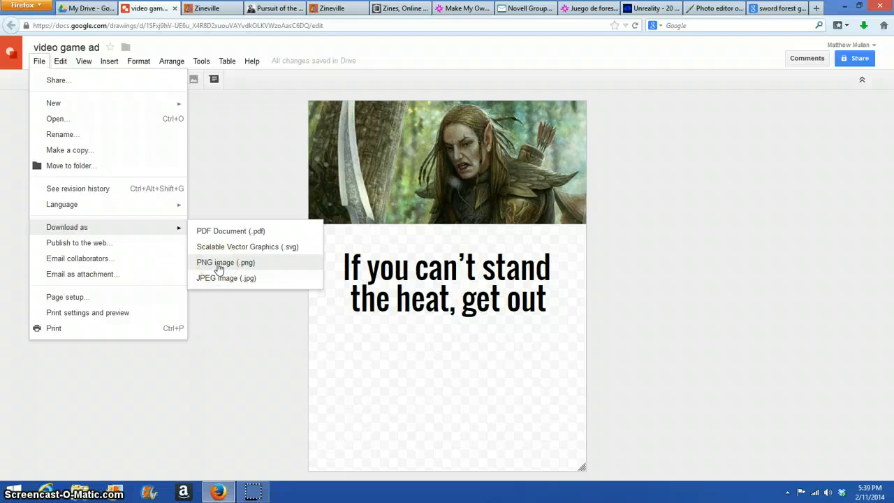
{"action": "left_click", "coordinate": [40, 60]}
{"action": "left_click", "coordinate": [102, 10]}
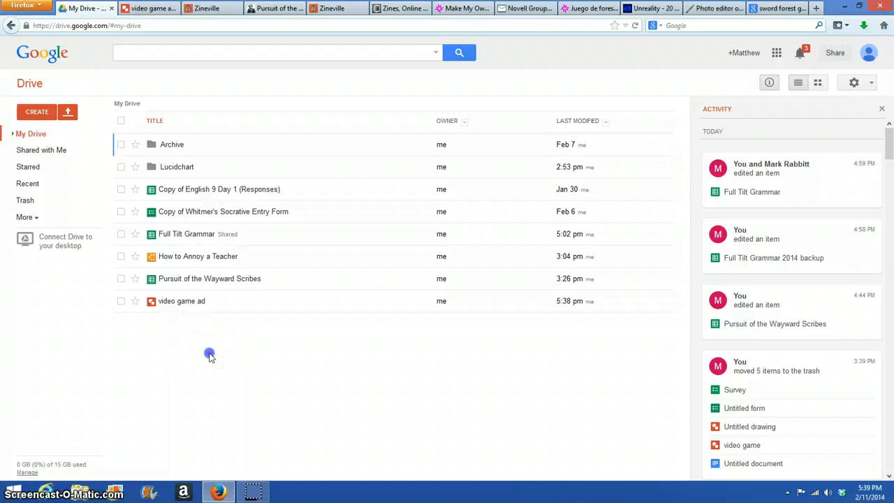
{"action": "left_click", "coordinate": [162, 7]}
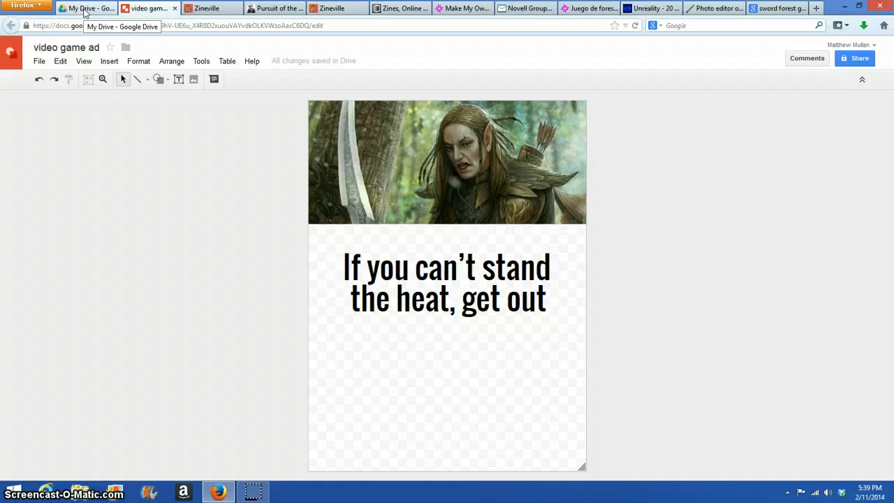
{"action": "left_click", "coordinate": [85, 9]}
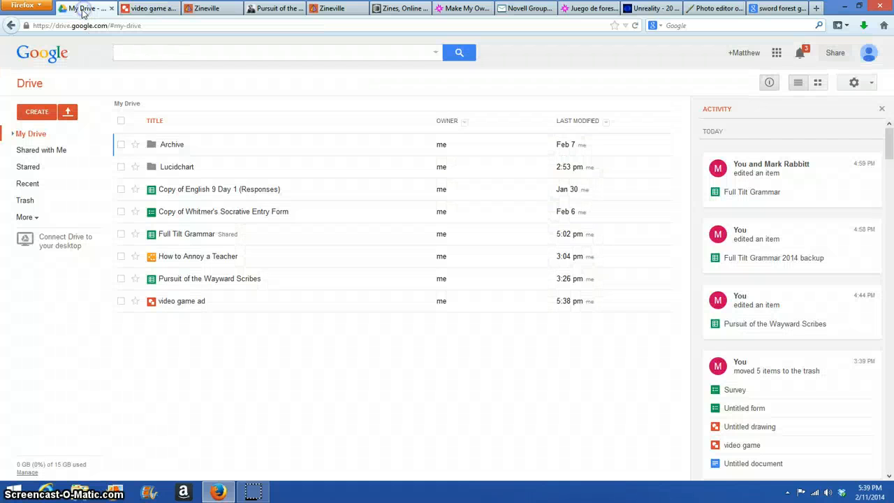
{"action": "left_click", "coordinate": [124, 8]}
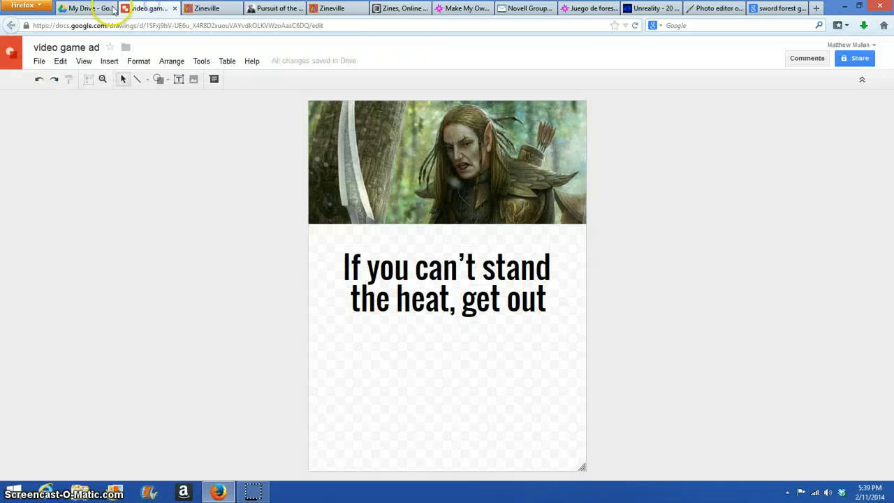
{"action": "left_click", "coordinate": [94, 10]}
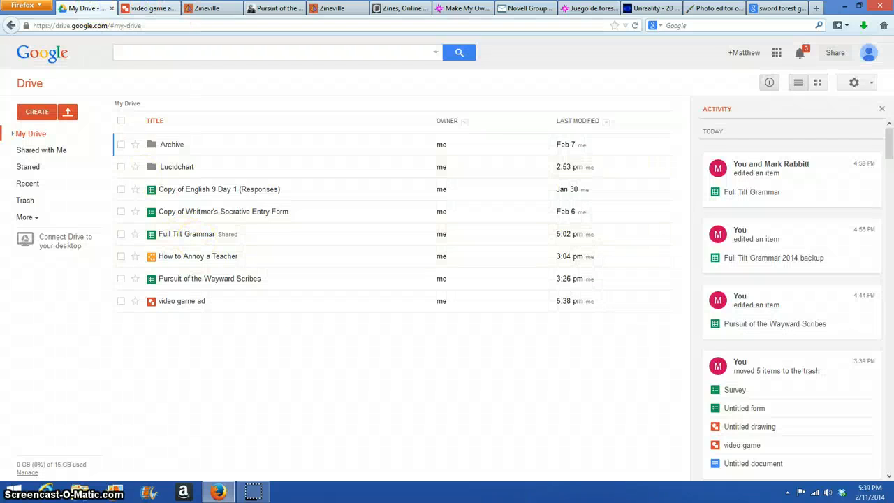
{"action": "left_click", "coordinate": [150, 10]}
{"action": "left_click", "coordinate": [76, 8]}
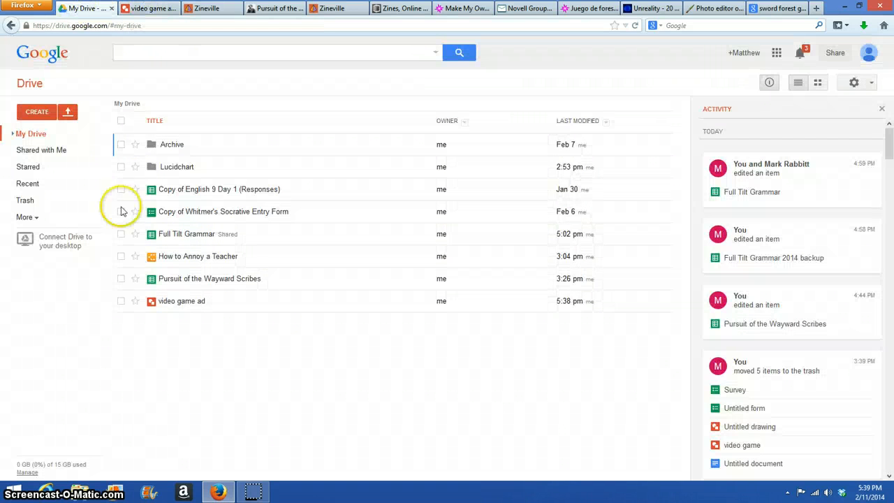
- Return to the video game ad drawing and download it as a PNG image, saving the file to disk
{"action": "left_click", "coordinate": [168, 9]}
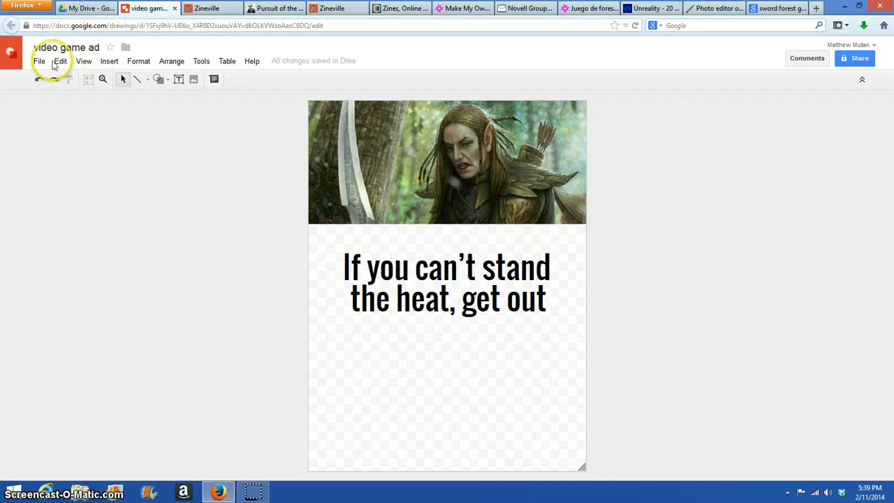
{"action": "left_click", "coordinate": [39, 60]}
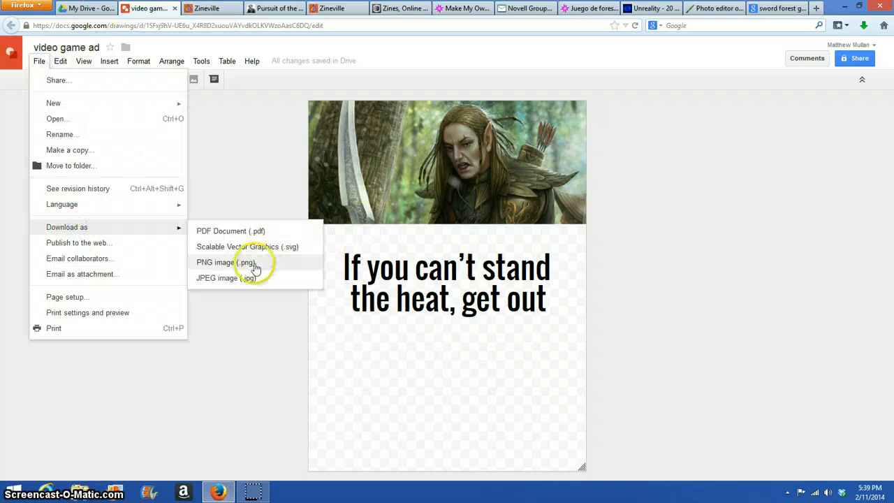
{"action": "left_click", "coordinate": [246, 263]}
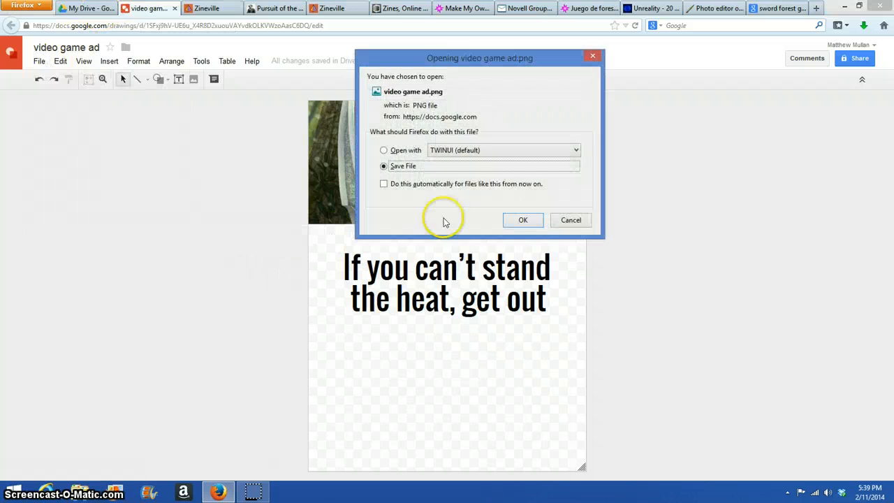
{"action": "left_click", "coordinate": [517, 220]}
- Switch to File Explorer and move the video game ad image from the Downloads folder to the desktop
{"action": "left_click", "coordinate": [846, 9]}
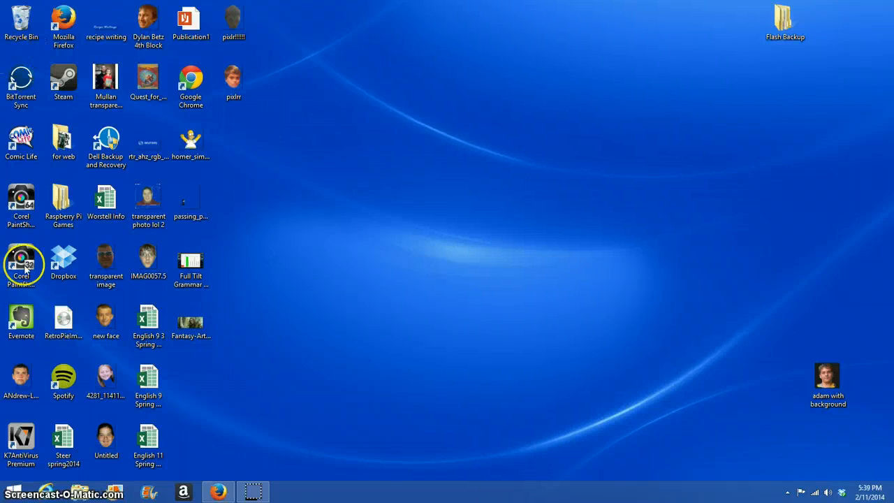
{"action": "left_click", "coordinate": [80, 492]}
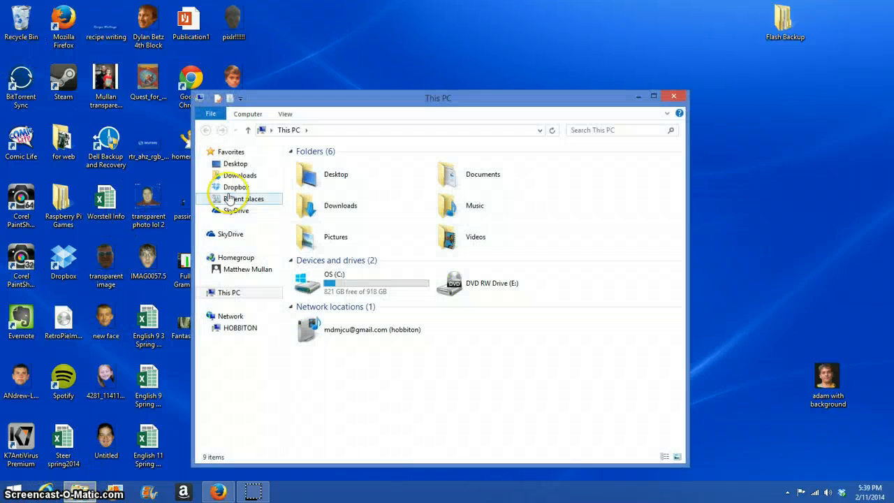
{"action": "left_click", "coordinate": [240, 176]}
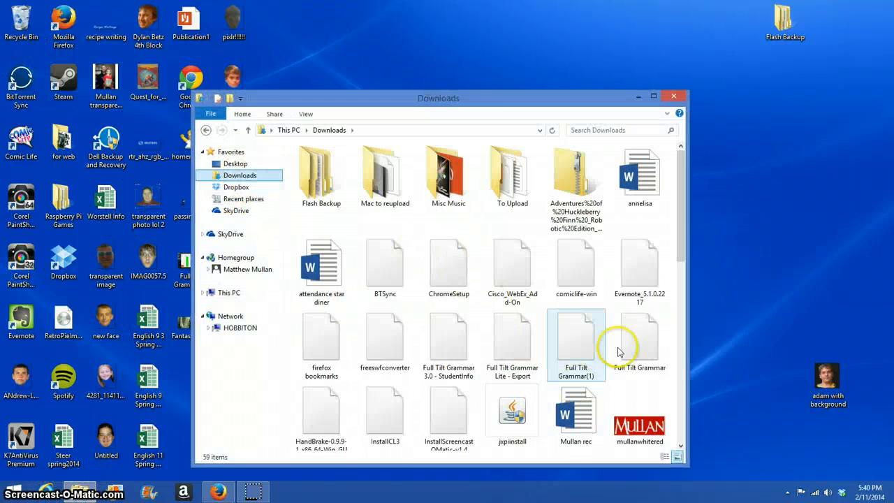
{"action": "left_click_drag", "start_coordinate": [684, 230], "coordinate": [682, 427]}
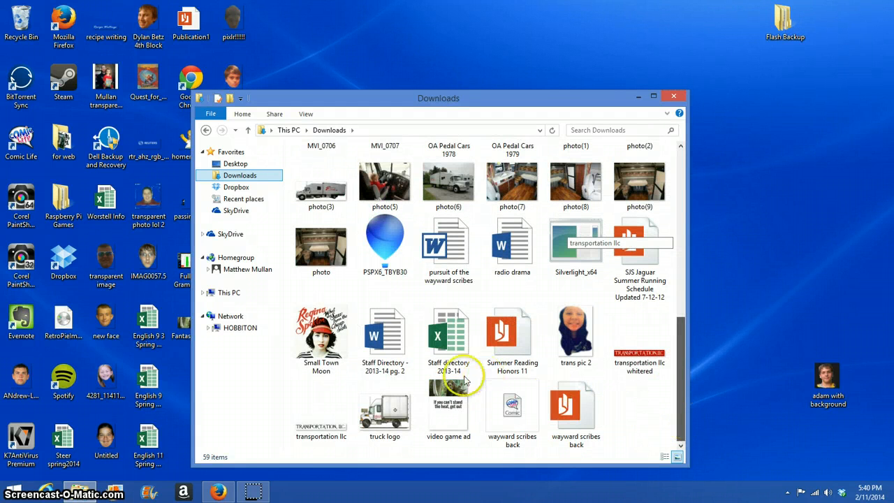
{"action": "left_click_drag", "start_coordinate": [448, 409], "coordinate": [834, 95]}
{"action": "left_click", "coordinate": [674, 97]}
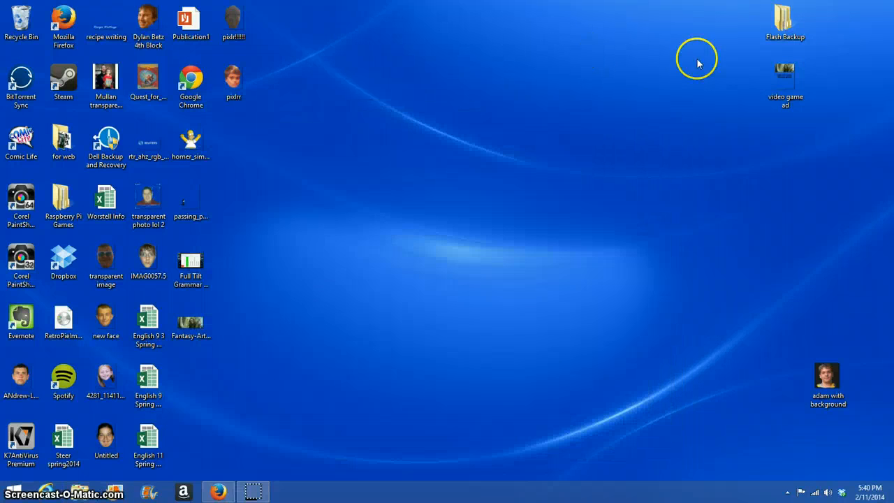
- View the video game ad image from the desktop in the photo viewer, and close the viewer
{"action": "double_click", "coordinate": [785, 76]}
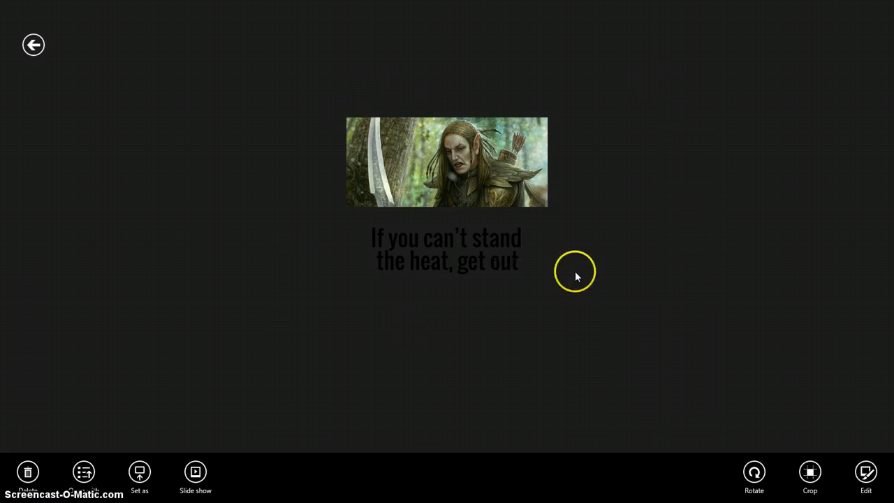
{"action": "left_click_drag", "start_coordinate": [433, 54], "coordinate": [442, 478]}
{"action": "left_click", "coordinate": [428, 292]}
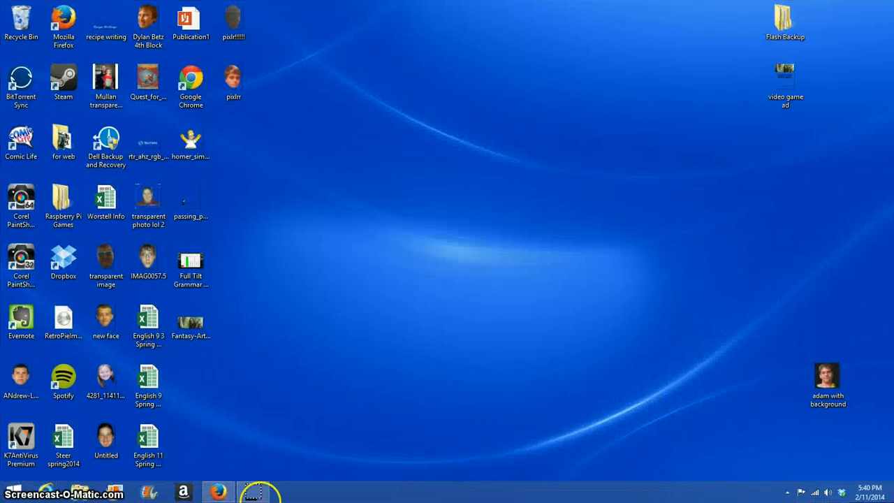